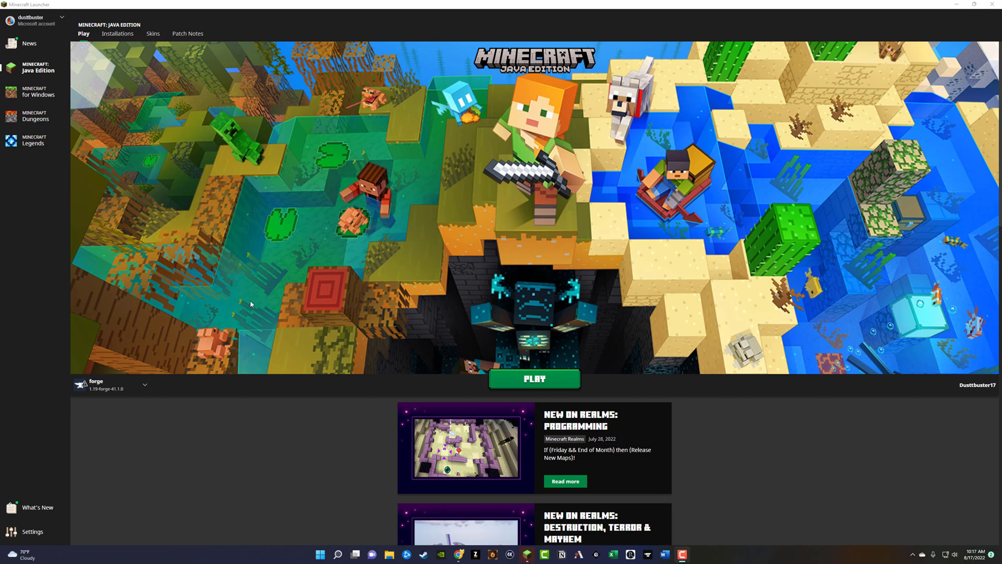
Check the list of available Minecraft: Java Edition installations, including forge, and minimize the launcher.
click(145, 387)
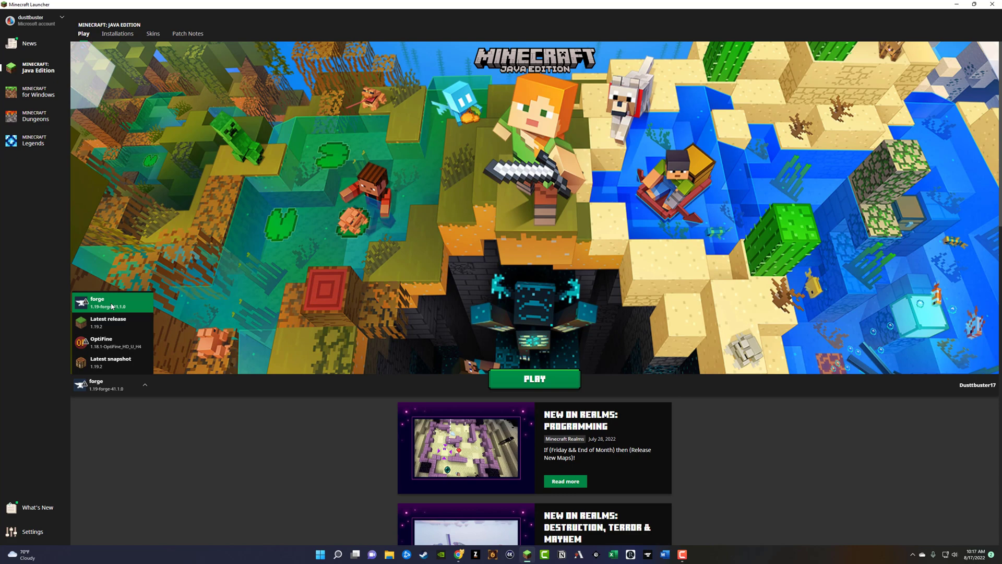
click(201, 476)
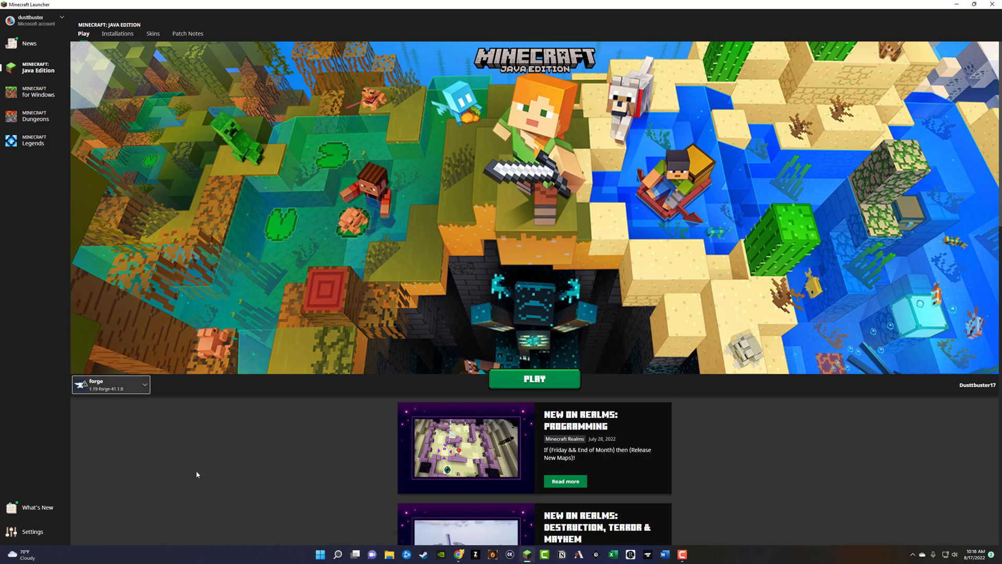
click(957, 5)
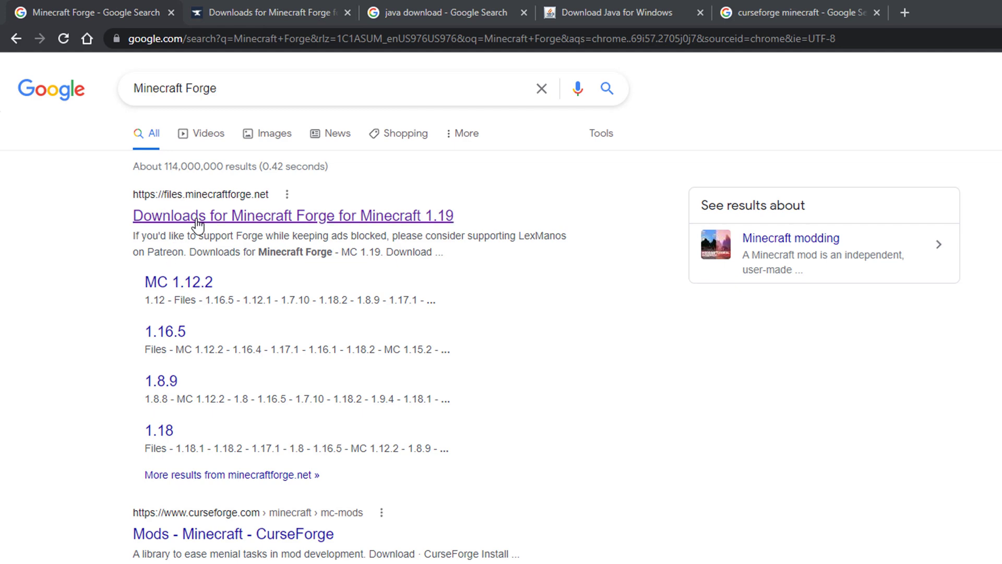
On the Minecraft Forge downloads page, expand the 1.18 versions and download the Forge installer for Minecraft 1.18.
middle_click(99, 13)
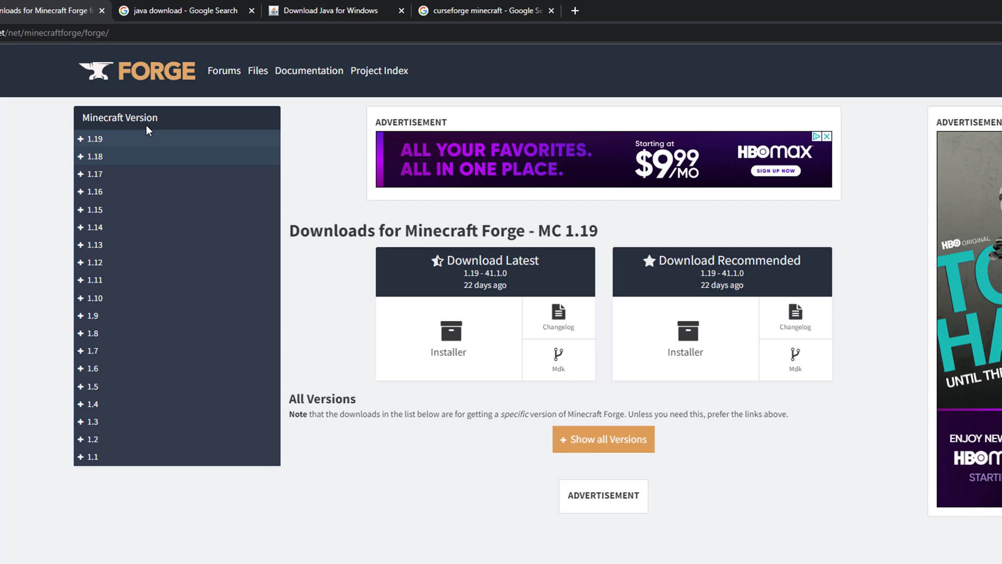
click(81, 158)
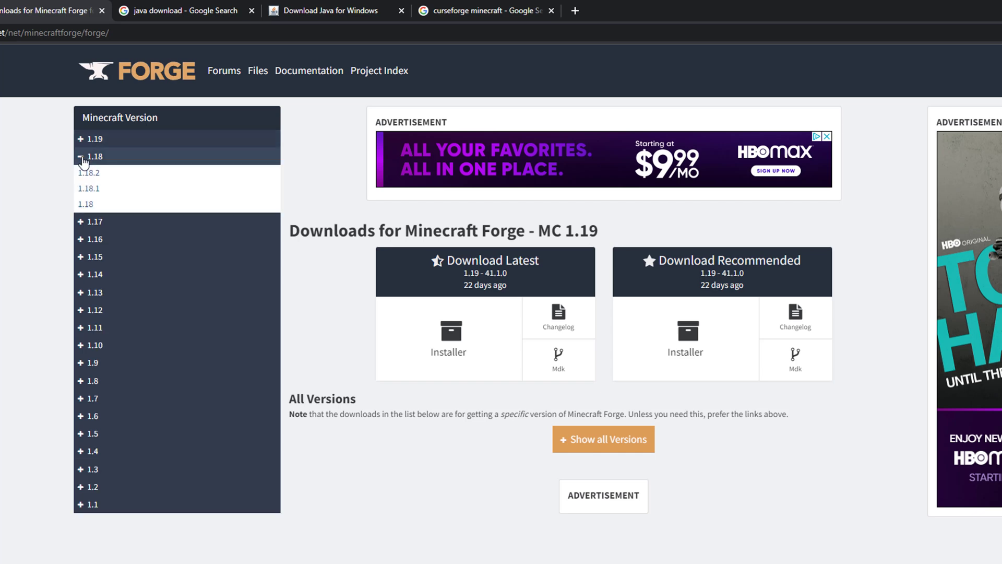
click(88, 205)
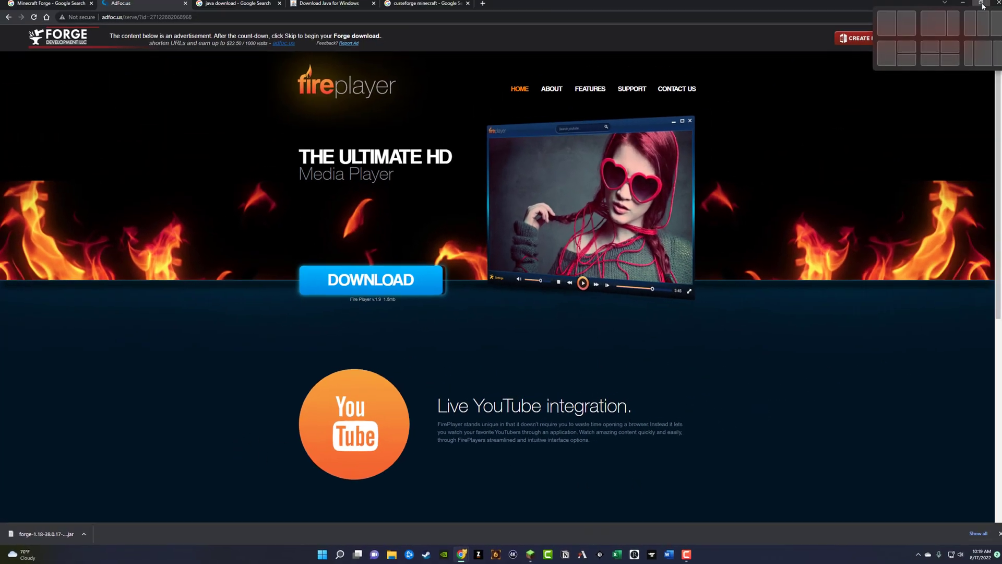
Shrink the browser window, show the downloaded forge-1.18-38.0.17-installer file in its folder, and move it to the desktop.
key(super+Down)
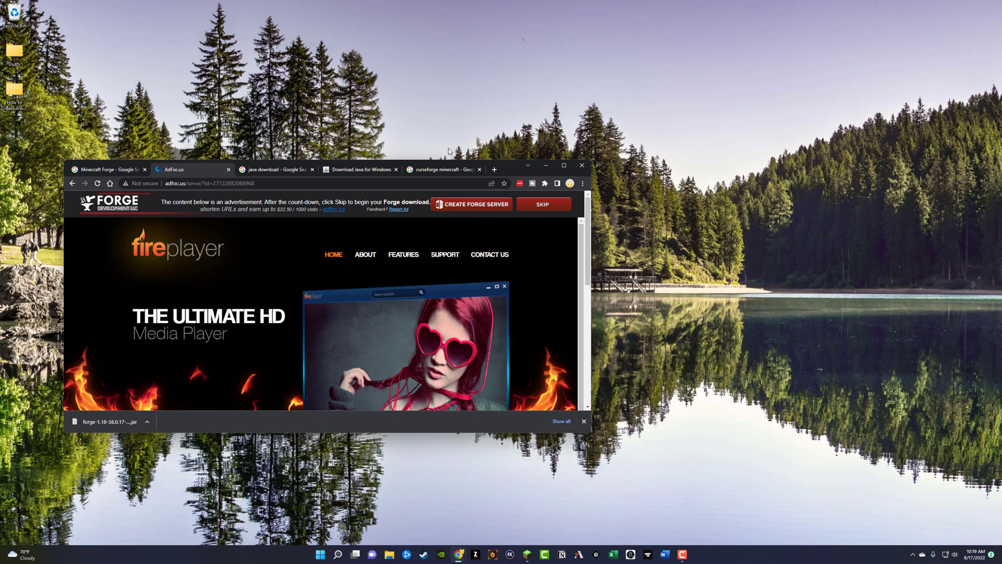
drag(513, 166, 751, 111)
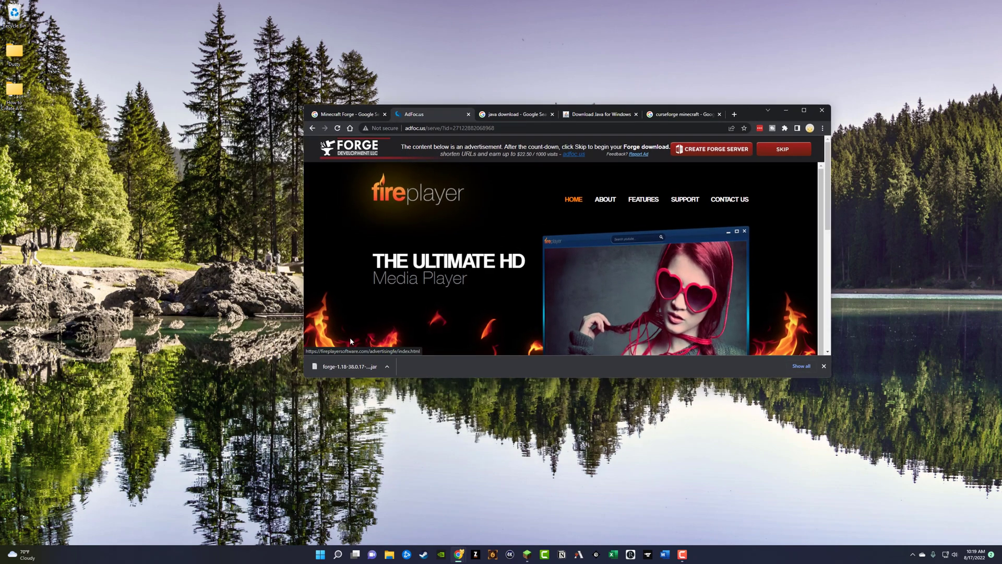
click(387, 367)
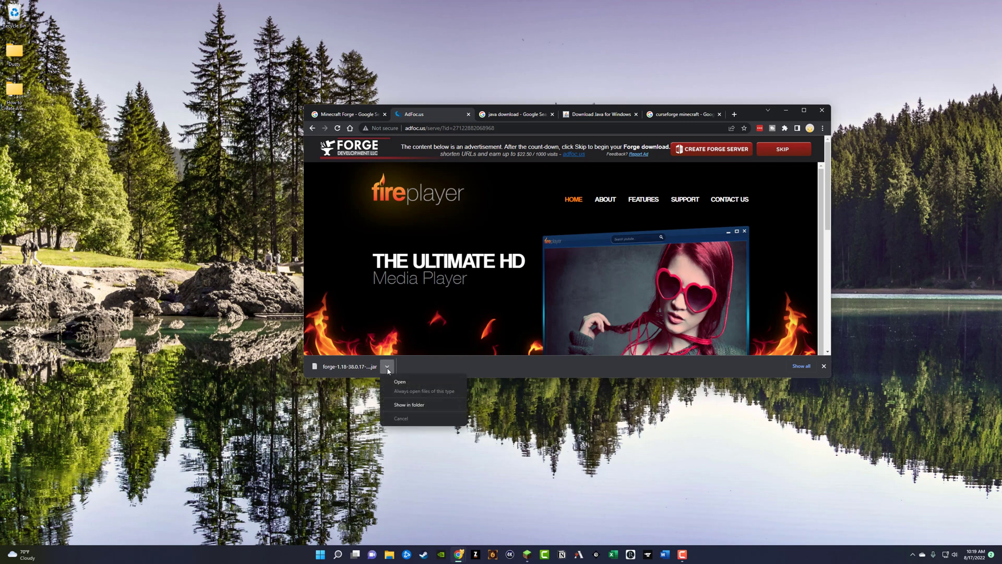
click(416, 405)
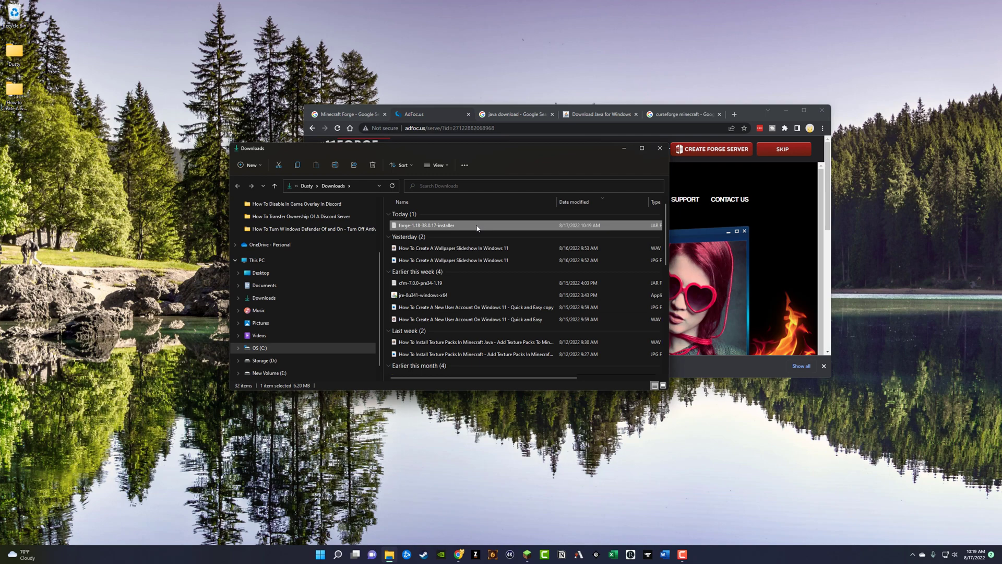
drag(476, 228, 68, 231)
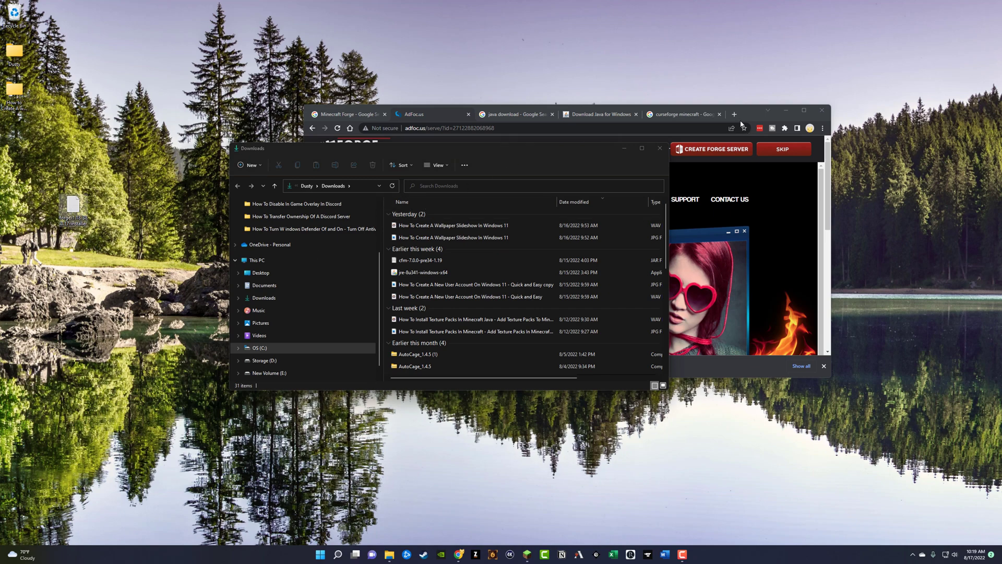
Maximize the browser and open the Download Java for Windows page from the "java download" search results.
double_click(756, 110)
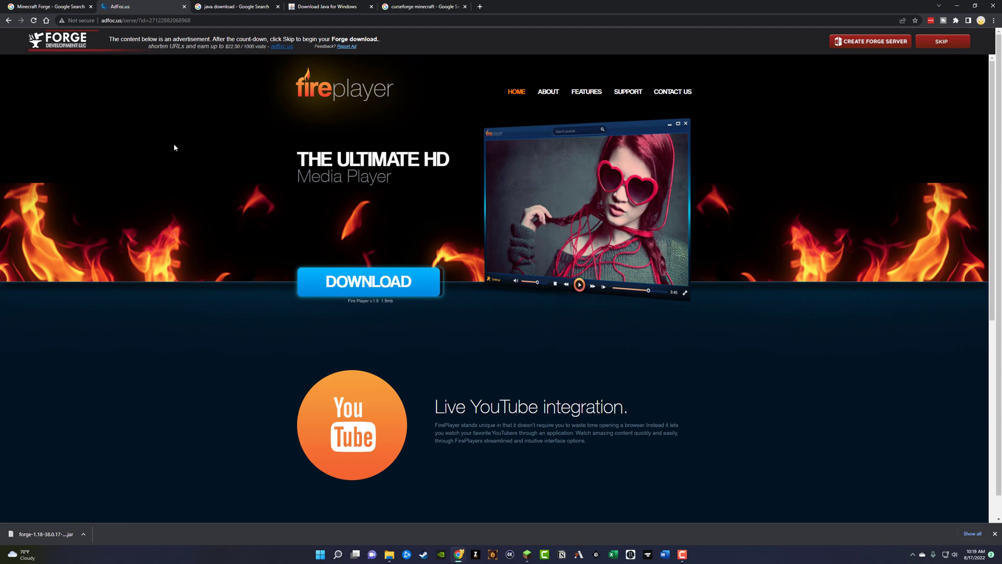
click(235, 6)
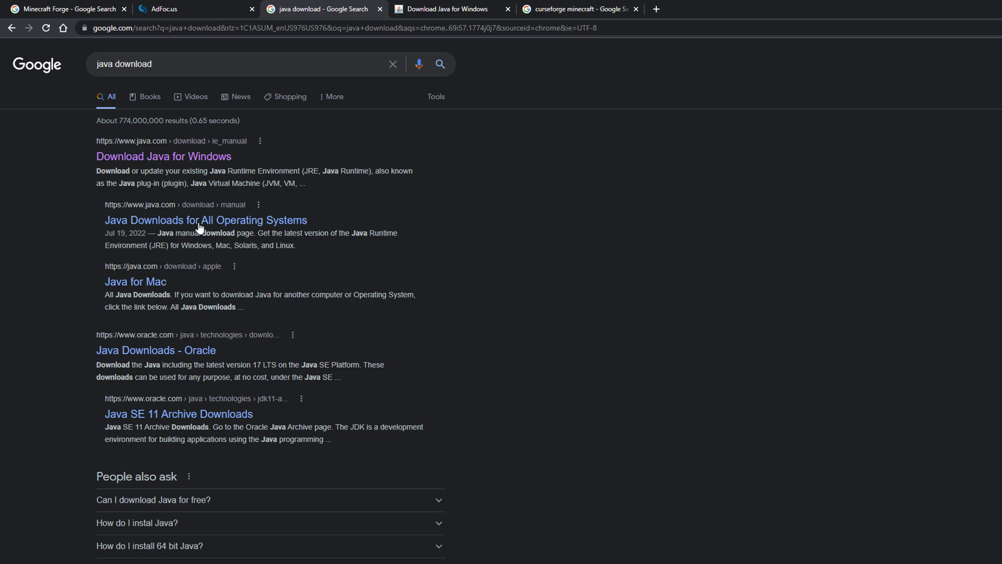
click(219, 156)
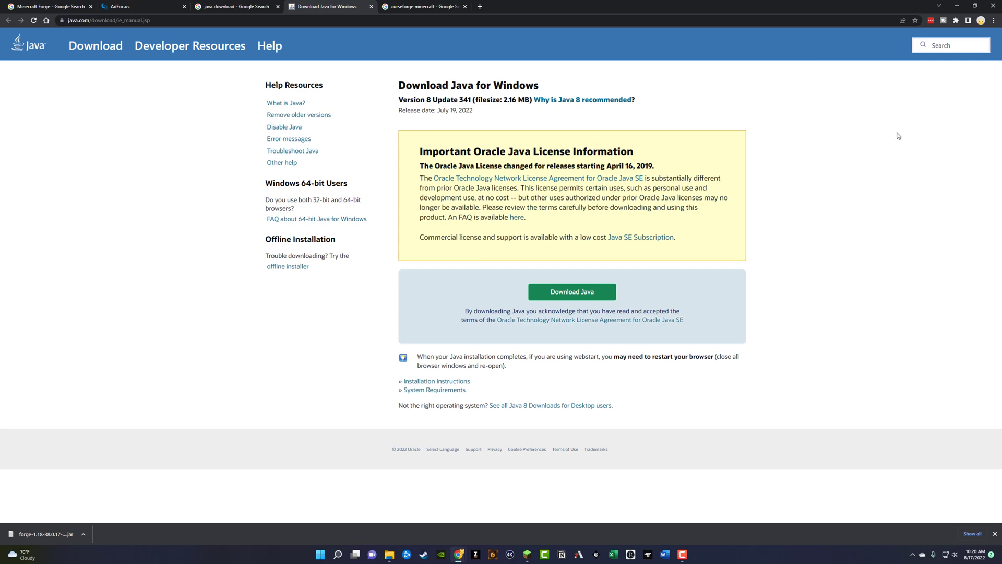
Run the Forge installer from the desktop with Java(TM) Platform SE binary and install the client into the .minecraft folder.
click(957, 6)
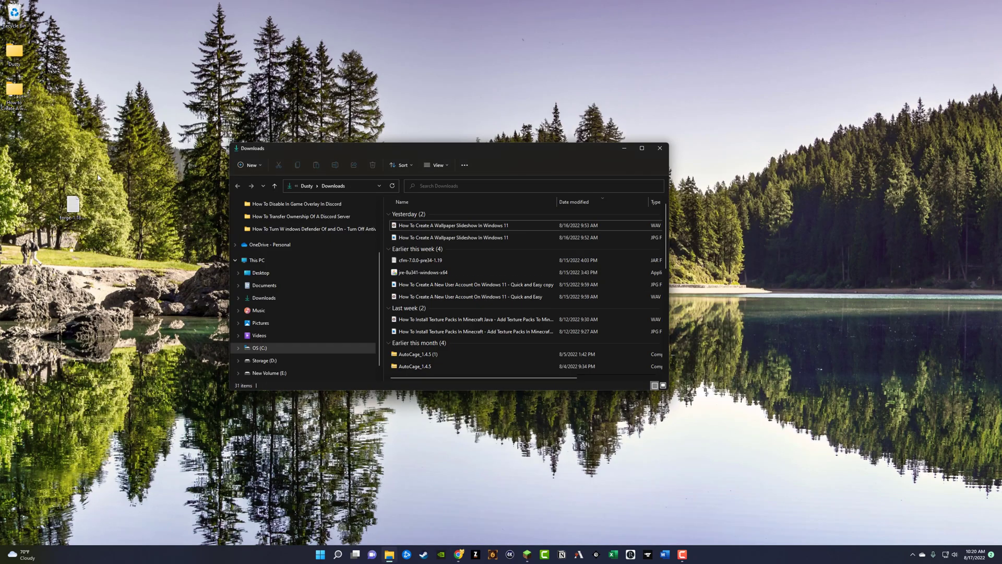
drag(73, 206, 131, 250)
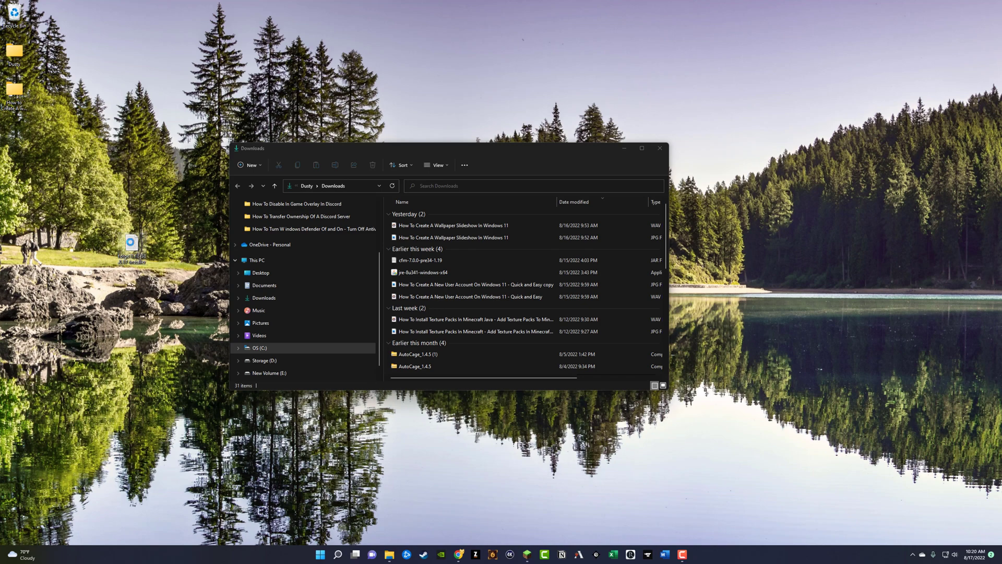
right_click(133, 242)
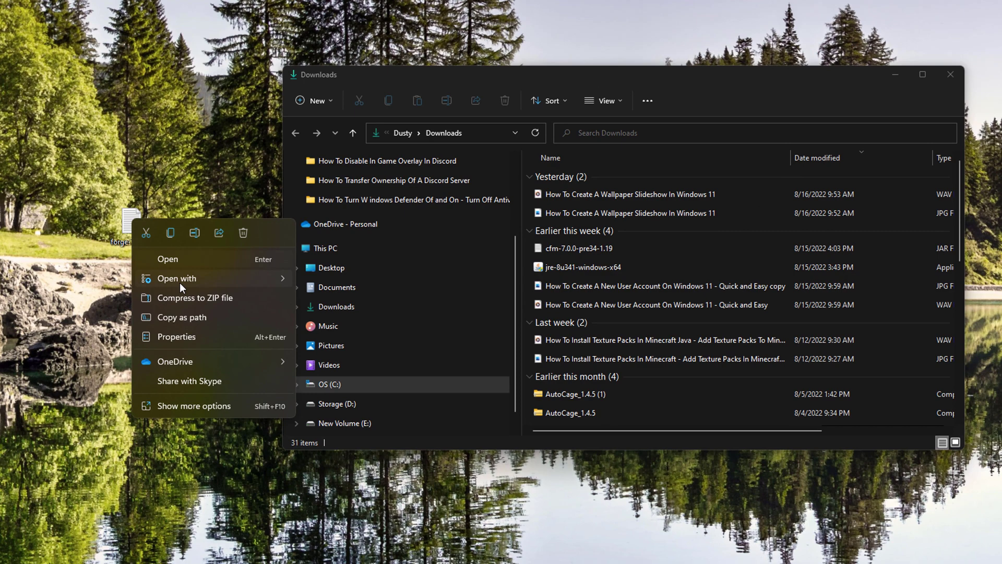
mouse_move(163, 282)
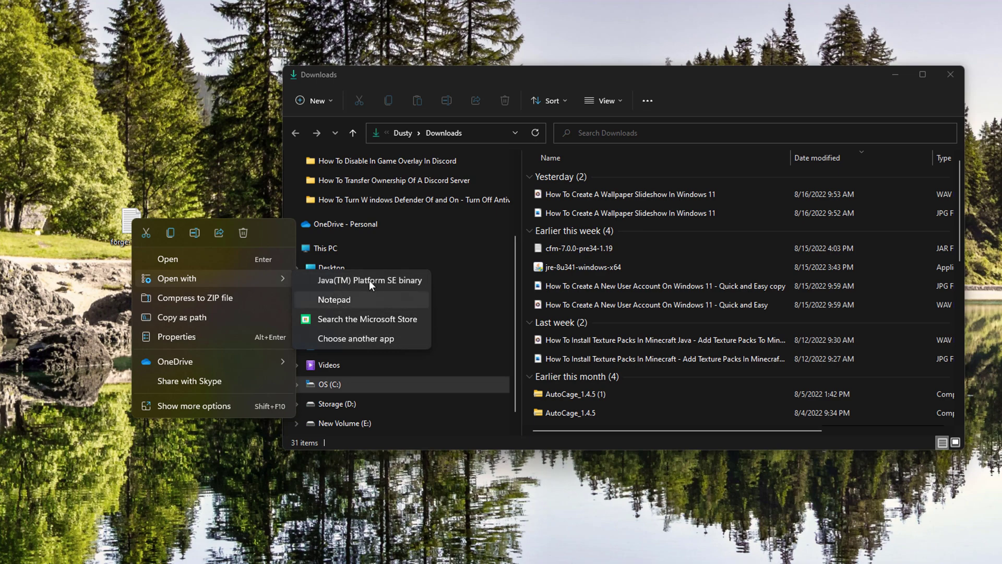
click(338, 280)
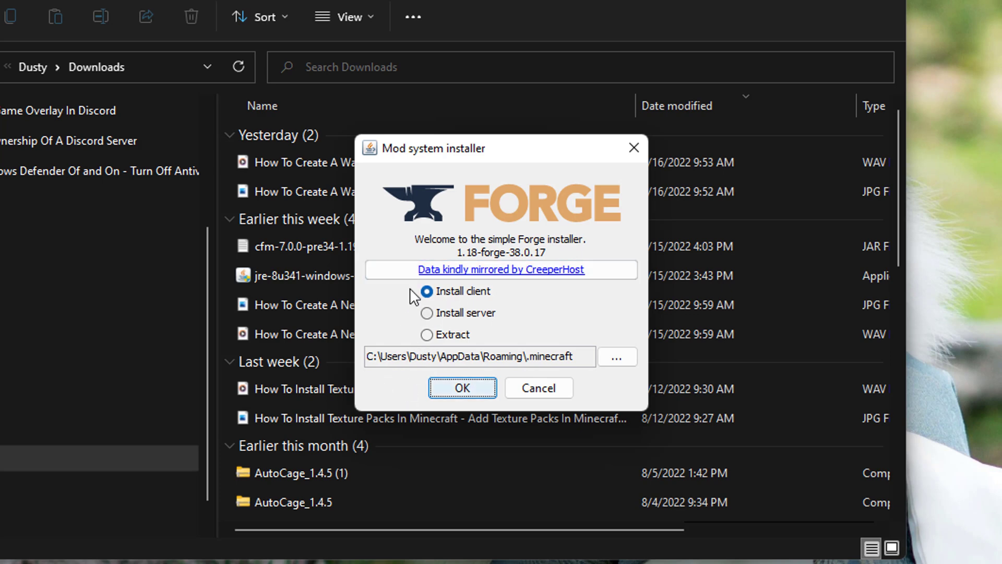
click(459, 388)
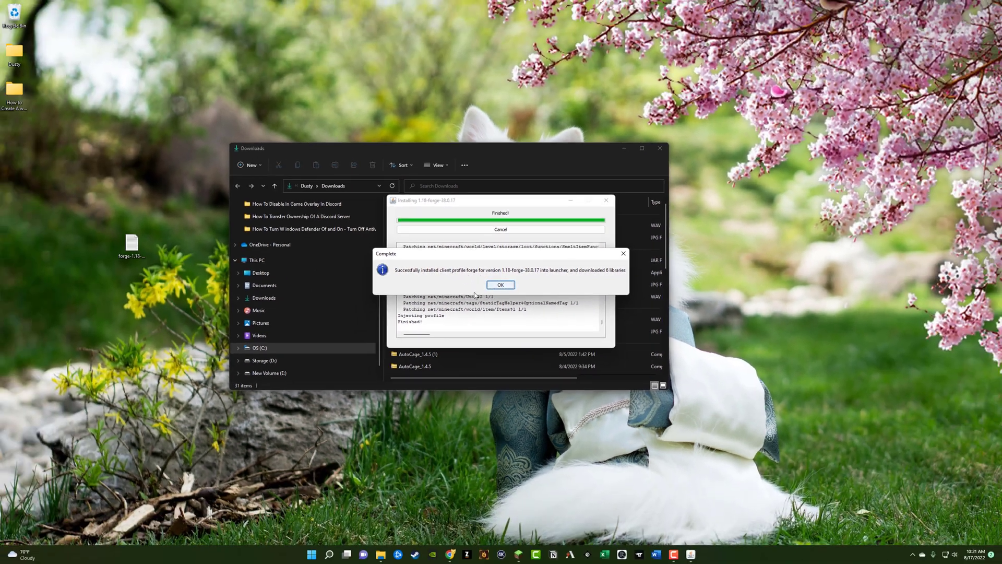
click(500, 285)
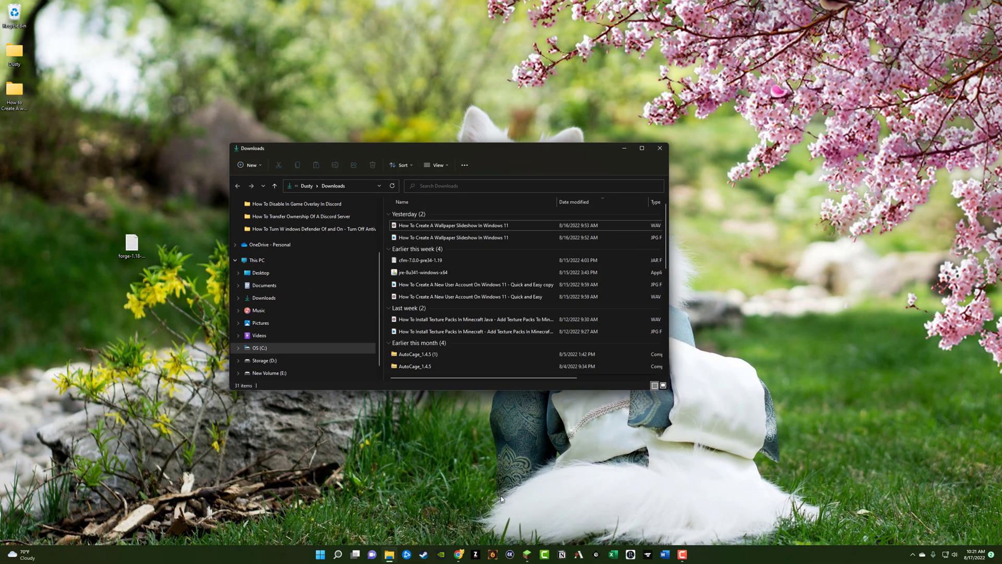
Switch to Minecraft Launcher and review the Java Edition installation list for the forge profile.
click(527, 555)
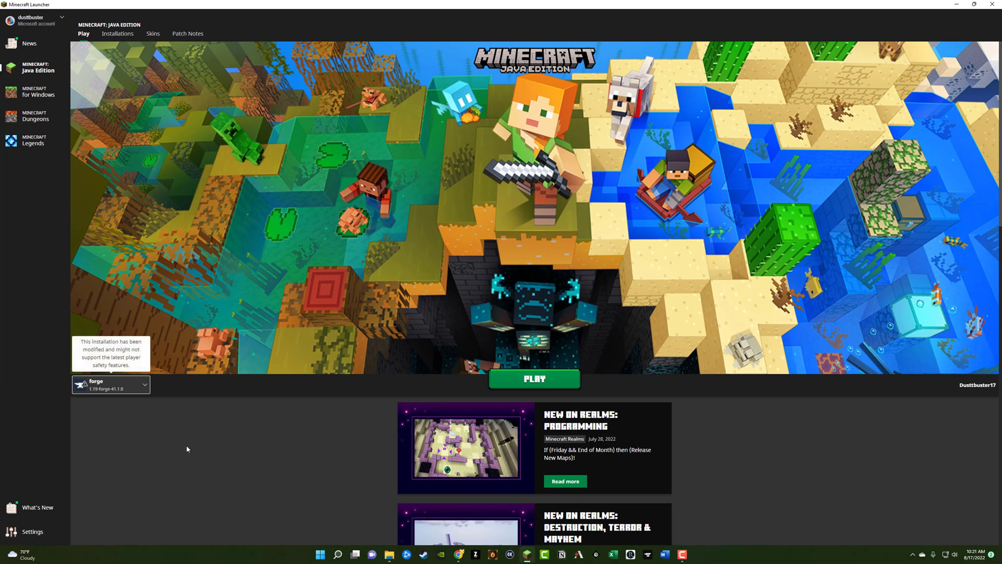
click(143, 385)
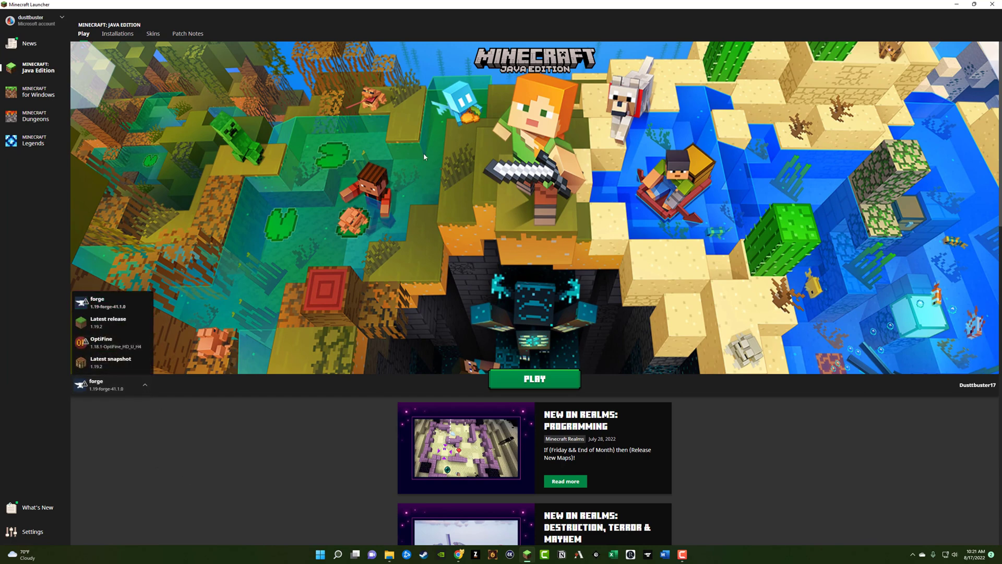
click(264, 449)
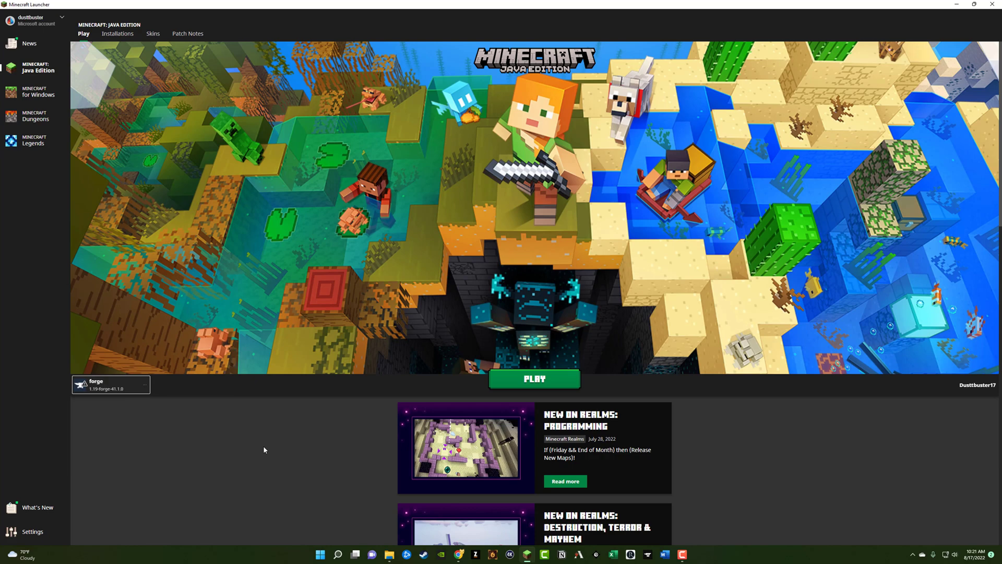
click(147, 389)
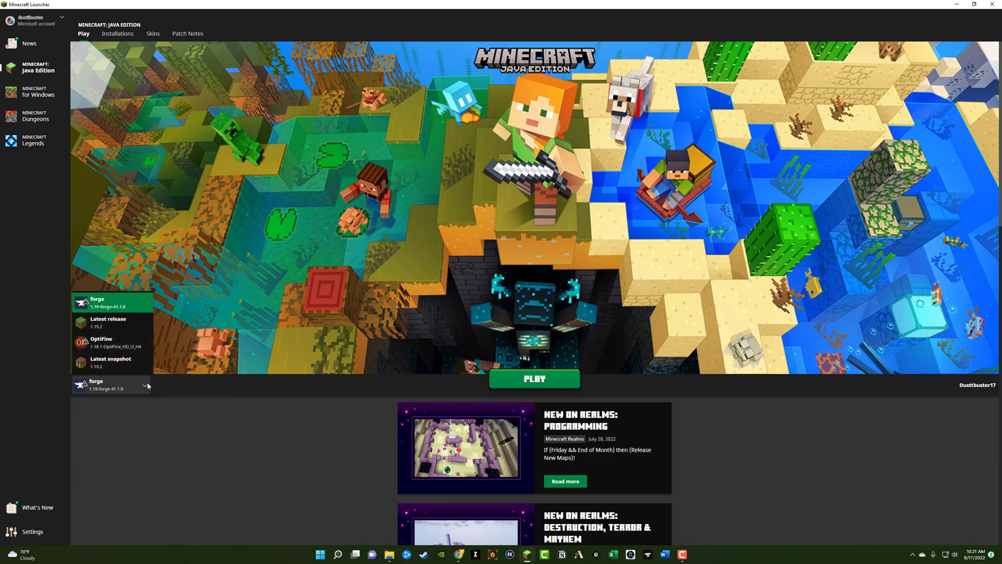
click(211, 483)
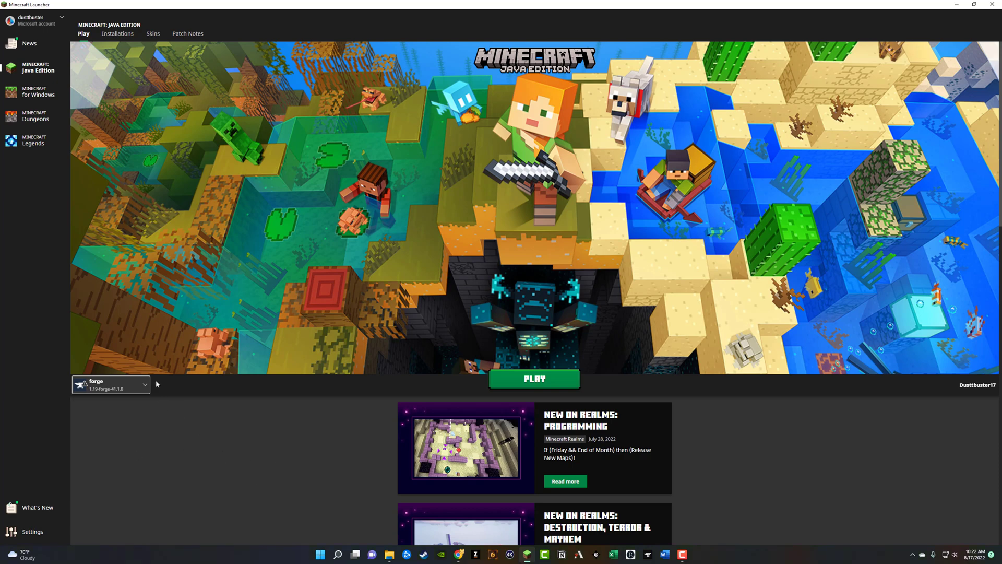
click(138, 385)
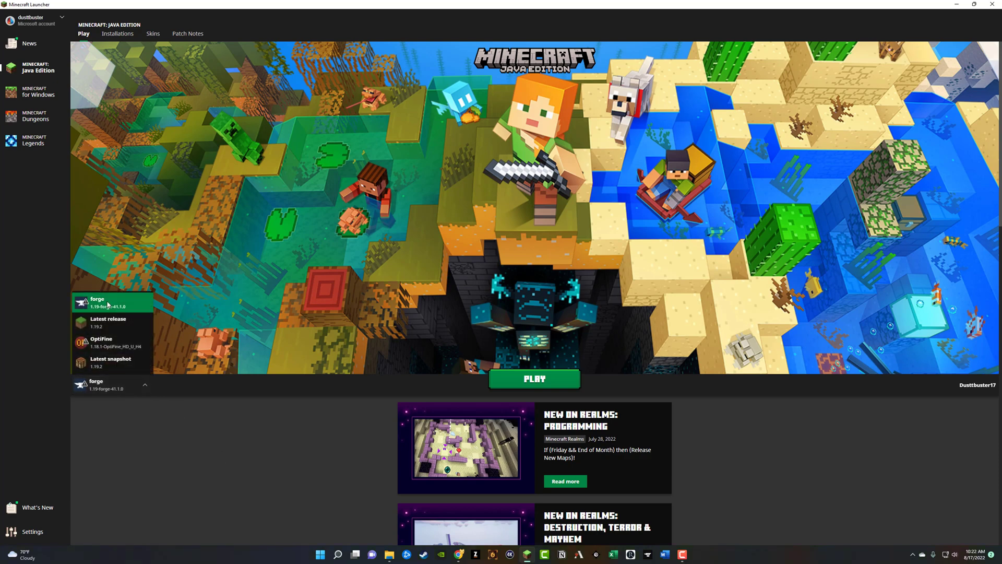
click(276, 462)
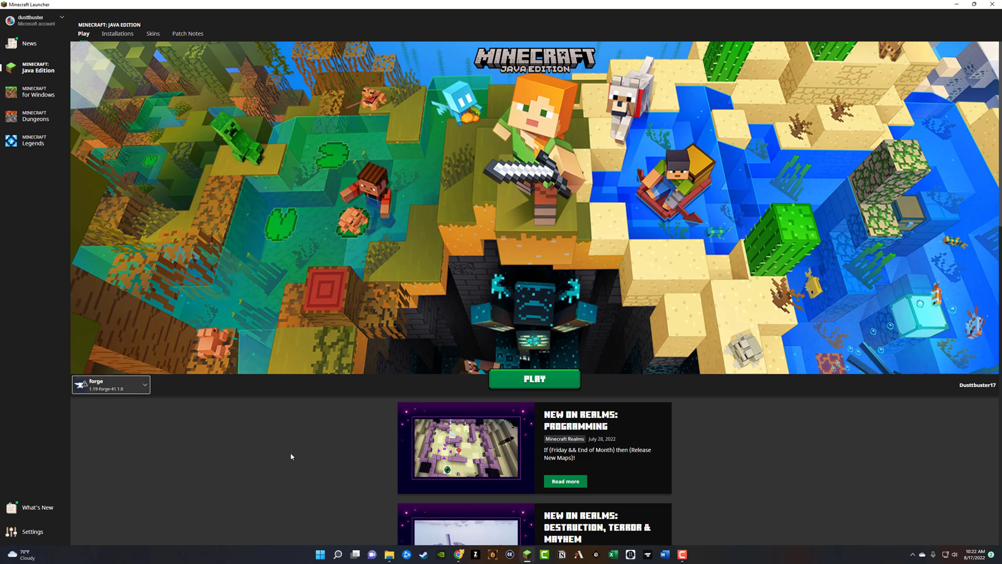
Switch to Chrome, open the CurseForge Minecraft Mods page from the "curseforge minecraft" search results, and browse the mods.
click(457, 555)
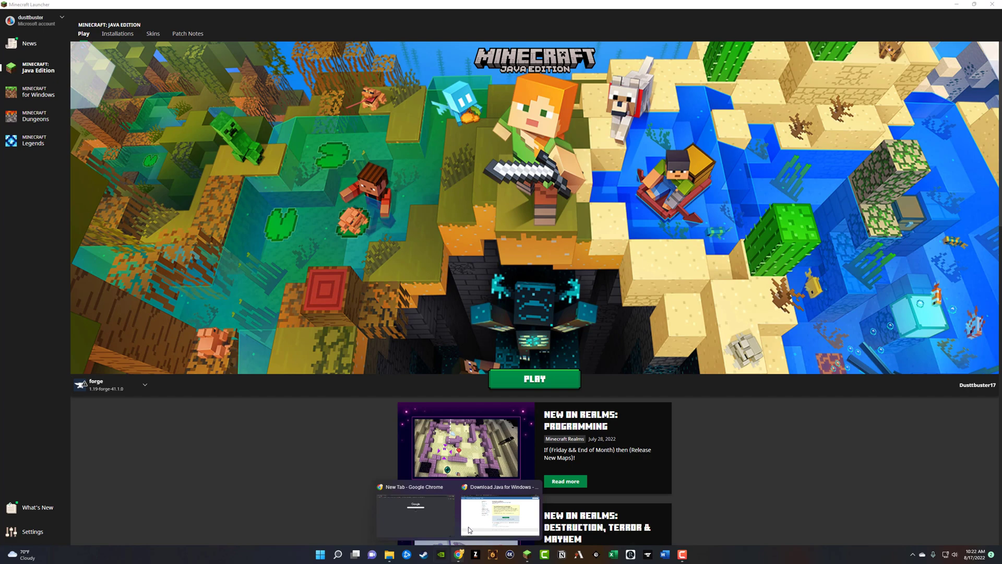
click(468, 530)
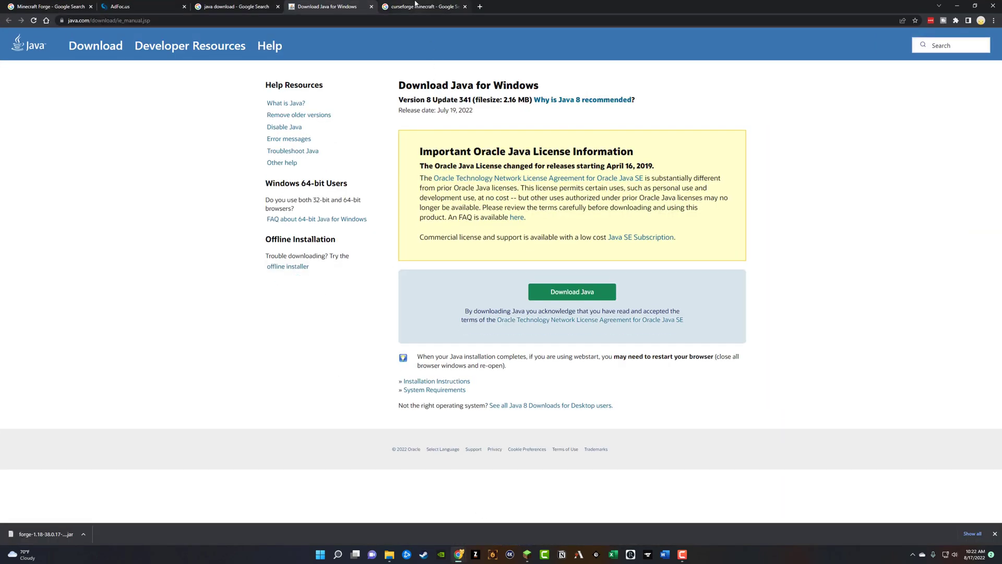
click(416, 3)
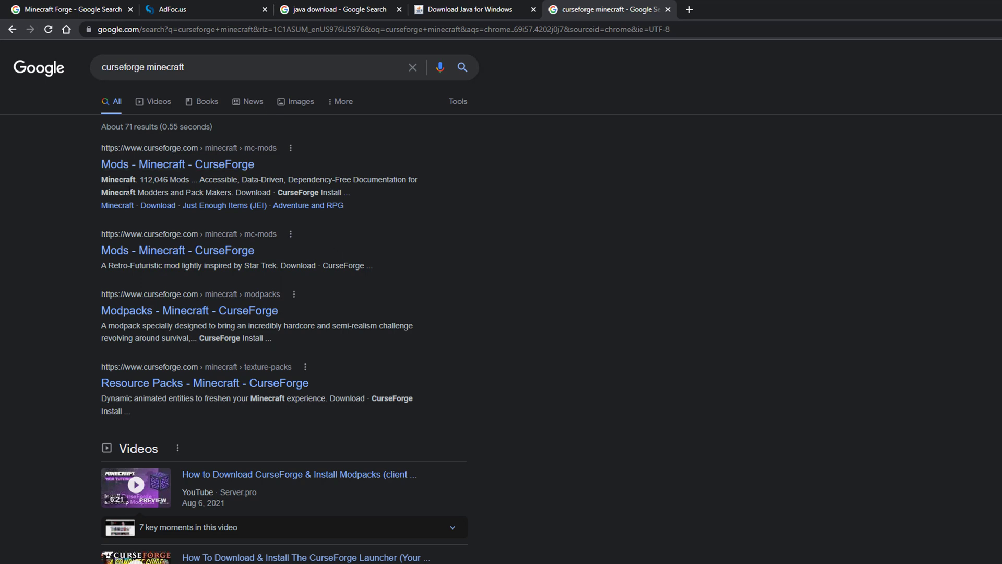
click(211, 166)
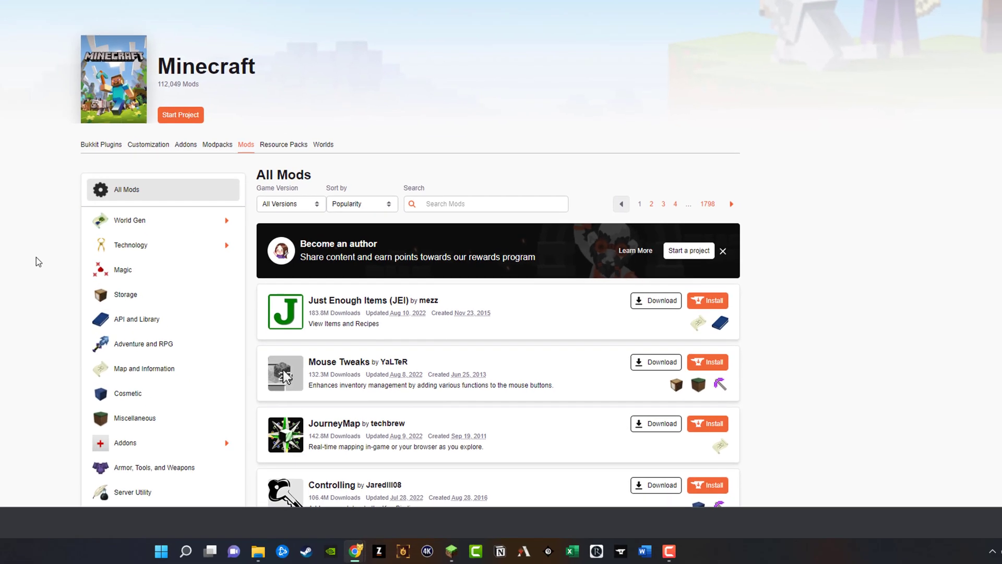
scroll(2, 196, down, 4)
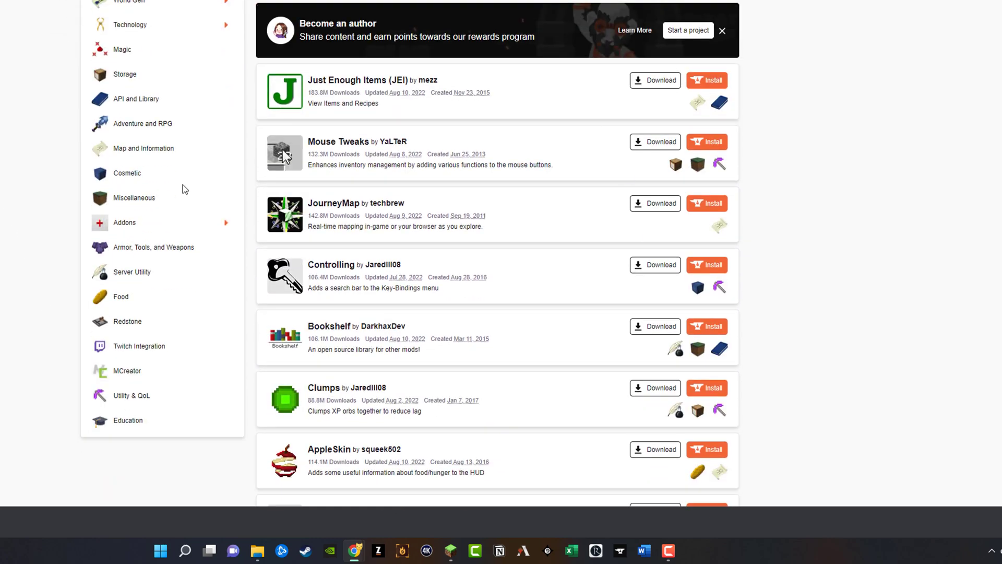
scroll(84, 195, up, 4)
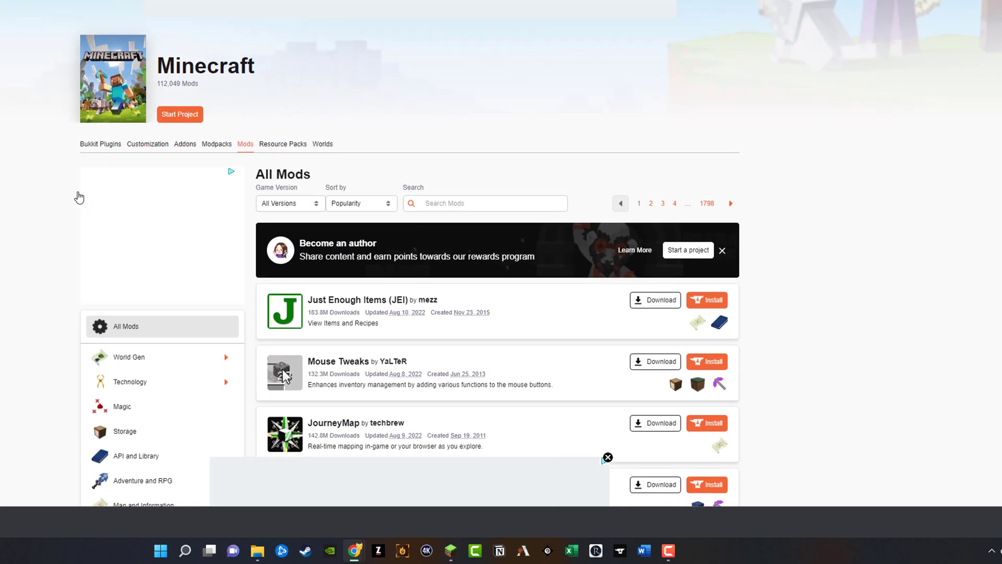
scroll(6, 233, down, 5)
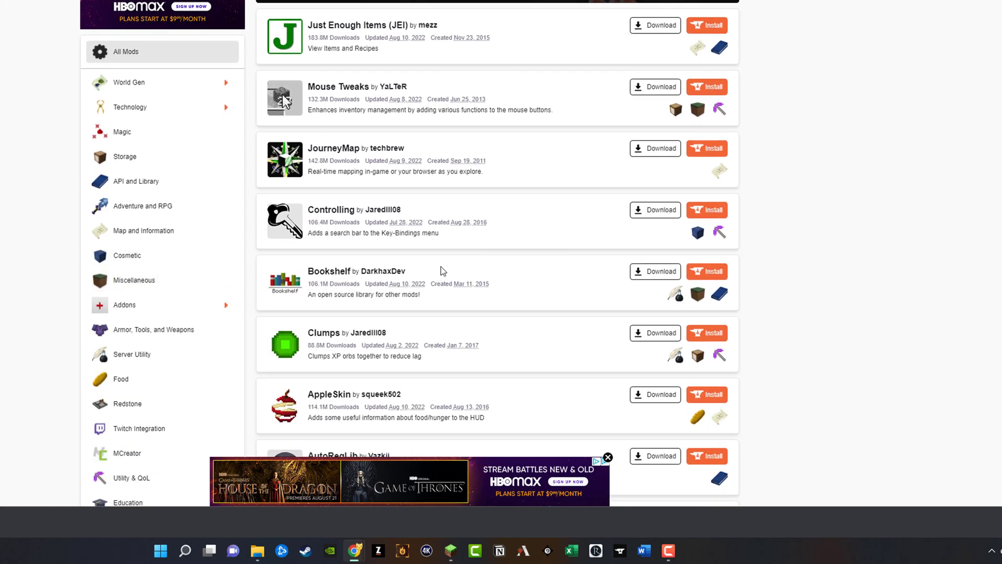
Filter the Minecraft mod list to game version 1.19 and look through the filtered mods.
scroll(443, 272, up, 2)
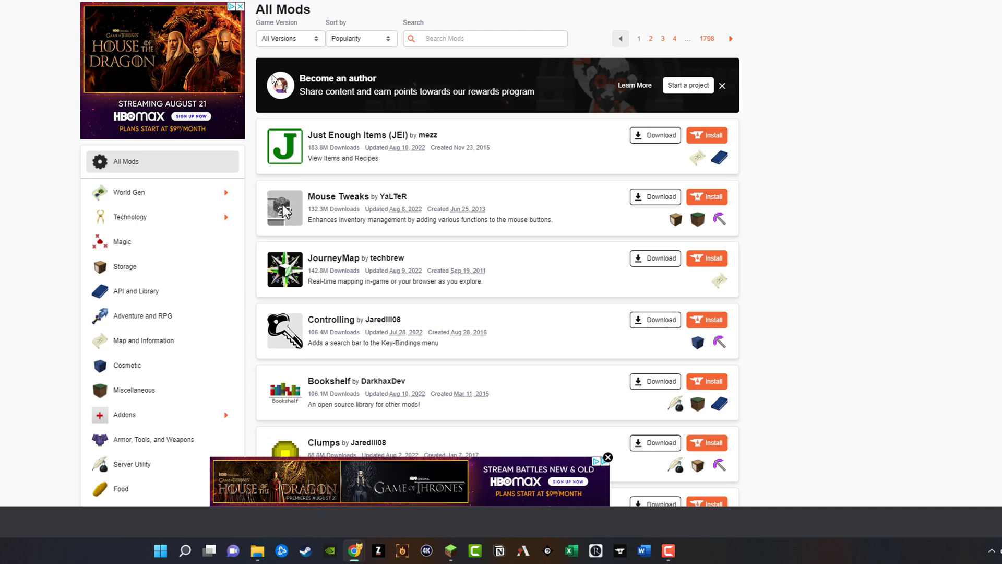
click(300, 44)
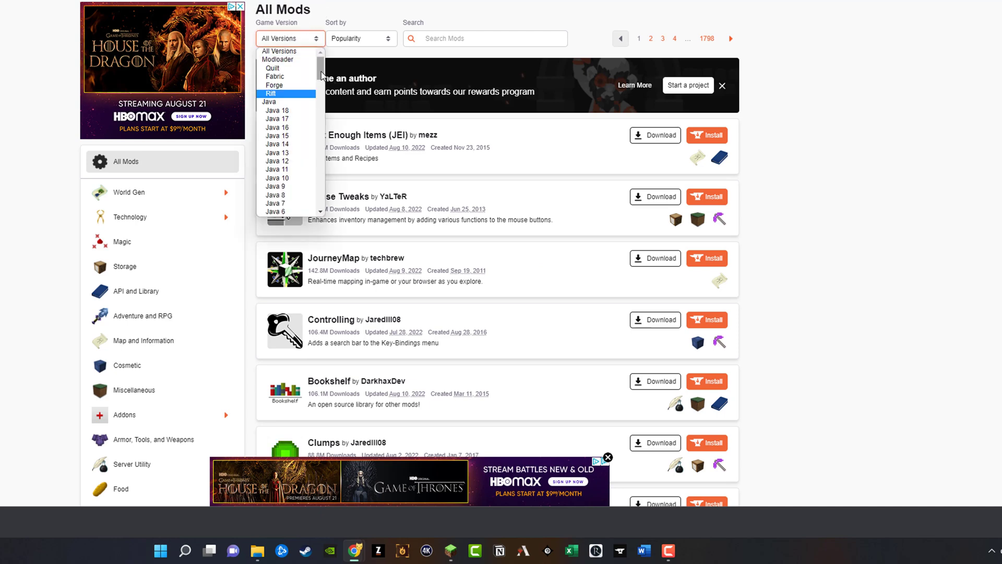
scroll(301, 121, down, 8)
scroll(301, 121, up, 6)
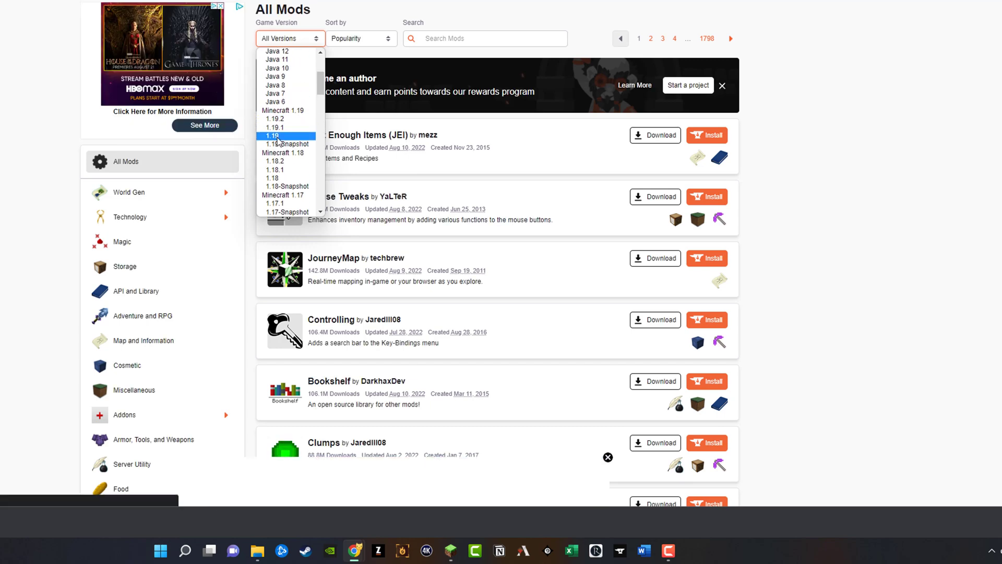
click(277, 136)
scroll(317, 51, up, 3)
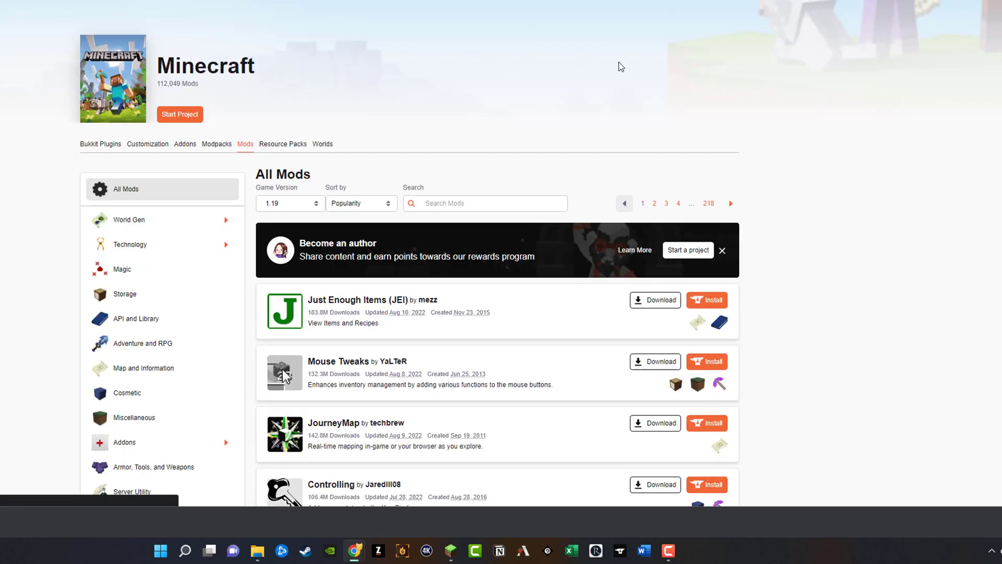
scroll(518, 375, down, 4)
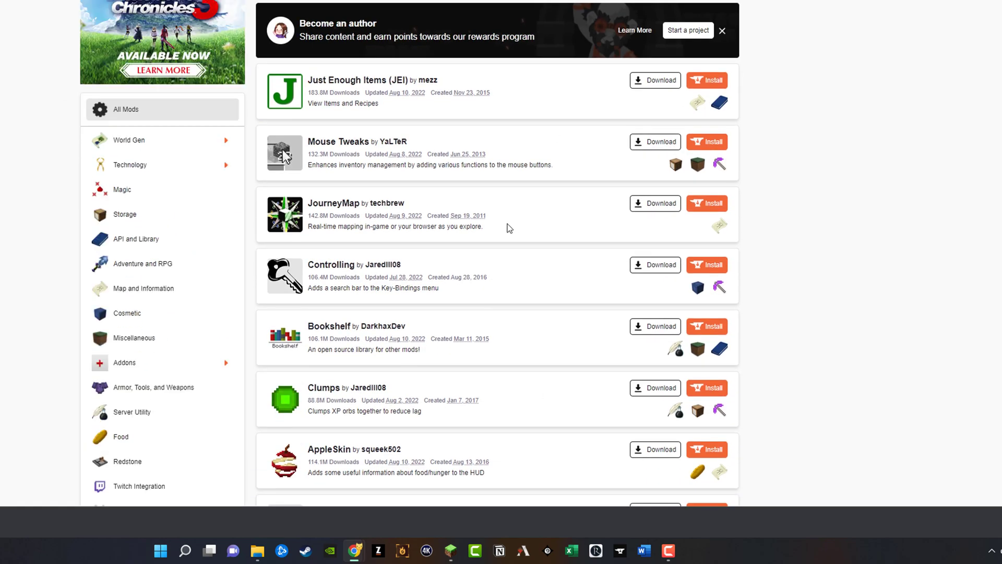
scroll(505, 214, down, 1)
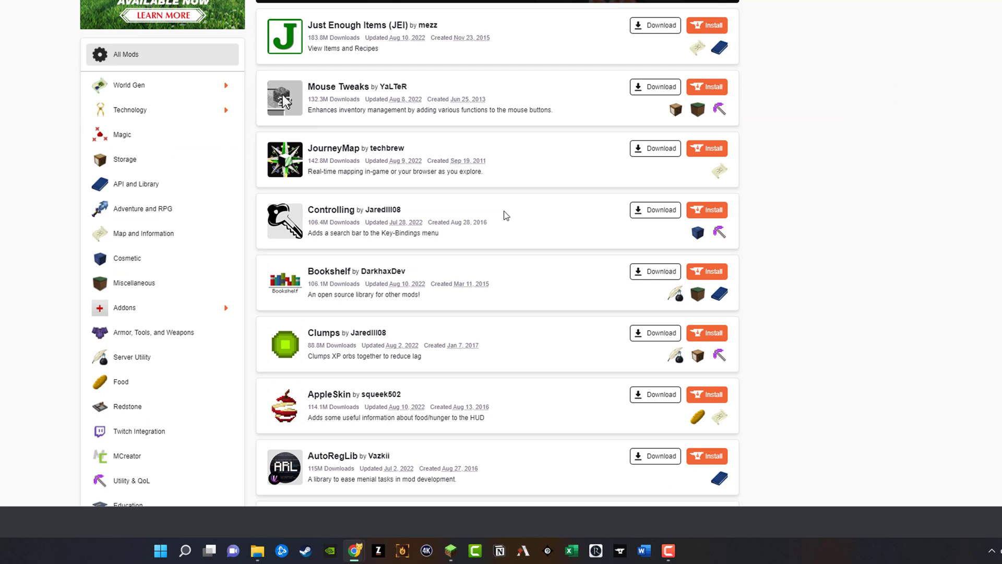
scroll(505, 215, down, 2)
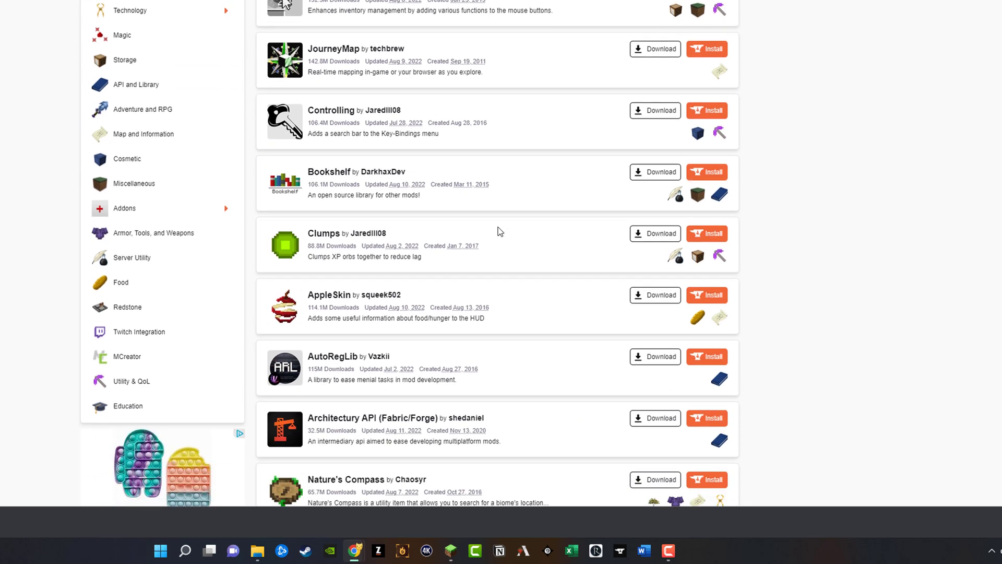
scroll(493, 235, down, 2)
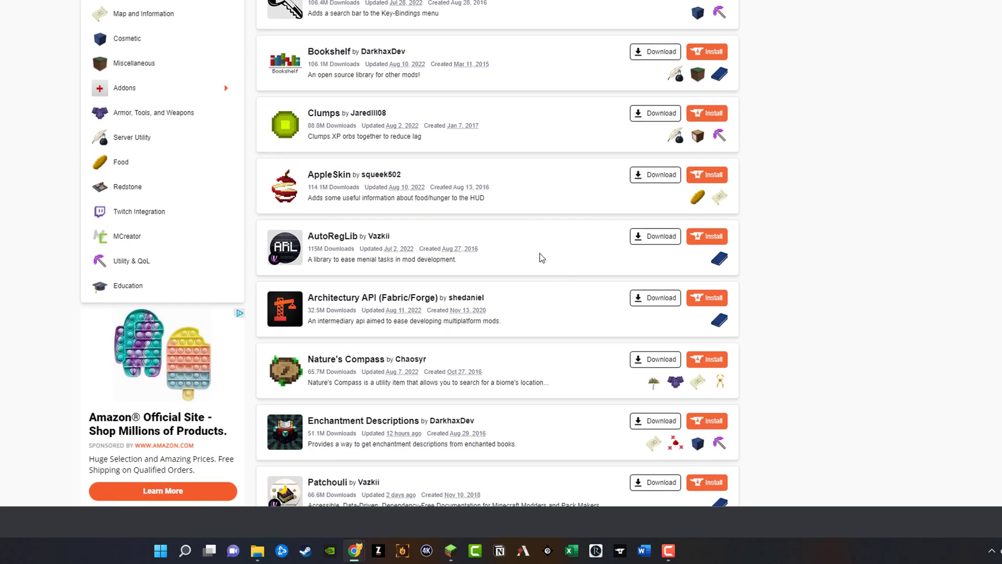
scroll(540, 252, up, 3)
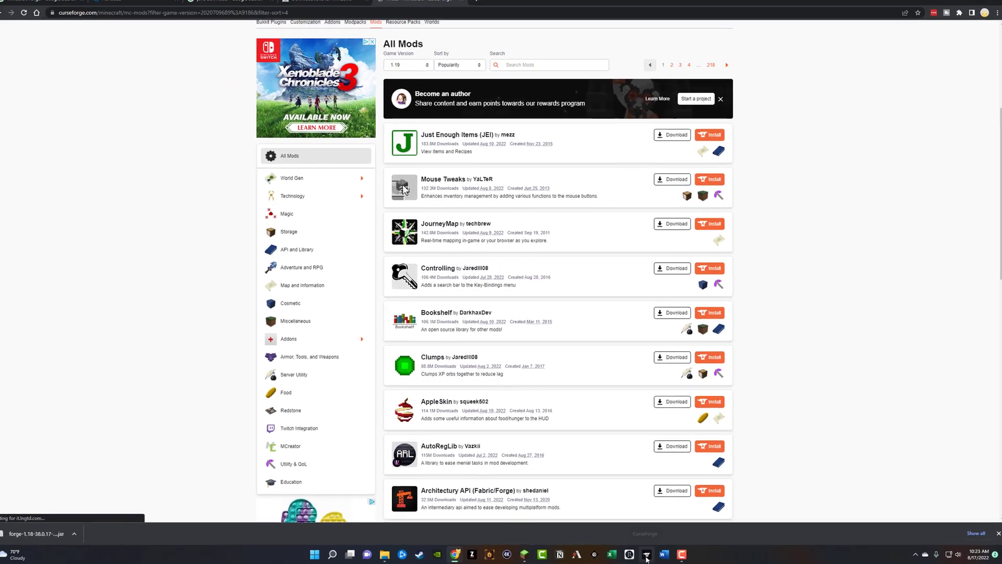
Switch to the CurseForge desktop app, maximize it, view the Minecraft modpacks, and minimize the app.
click(646, 556)
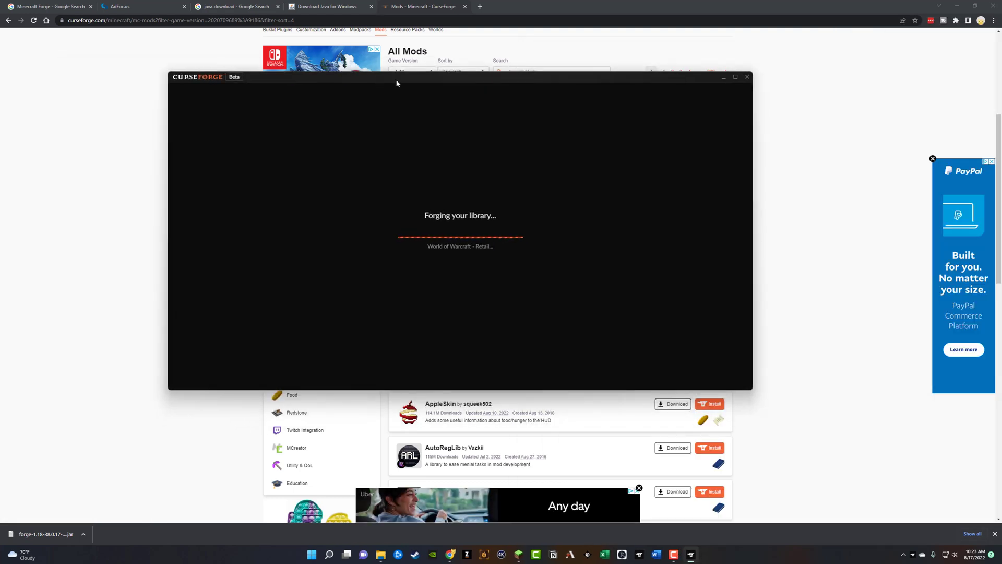
double_click(412, 77)
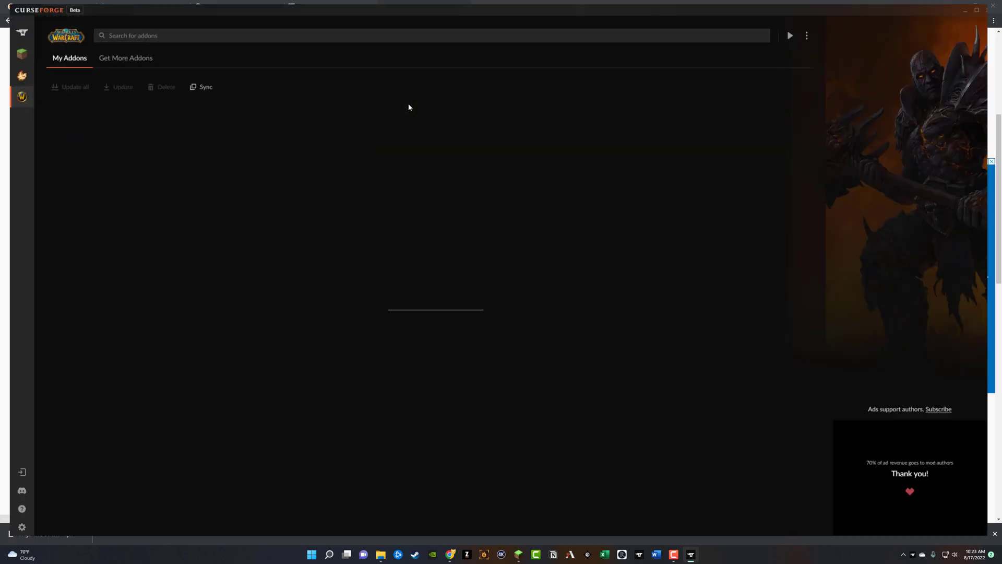
click(22, 53)
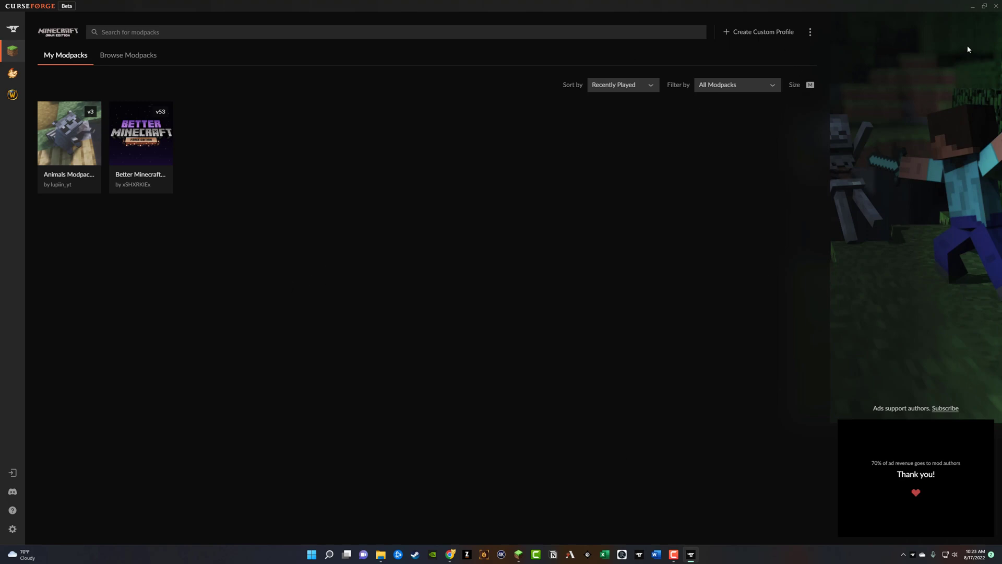
click(973, 6)
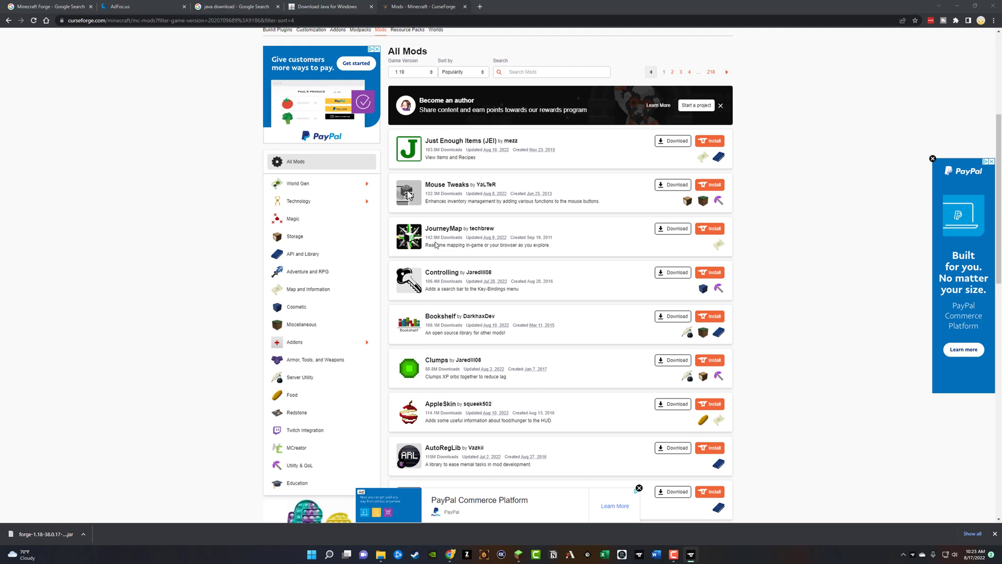
Download the JourneyMap mod and move its journeymap-1.19-5.8.5-forge file from the Downloads folder to the desktop.
click(674, 230)
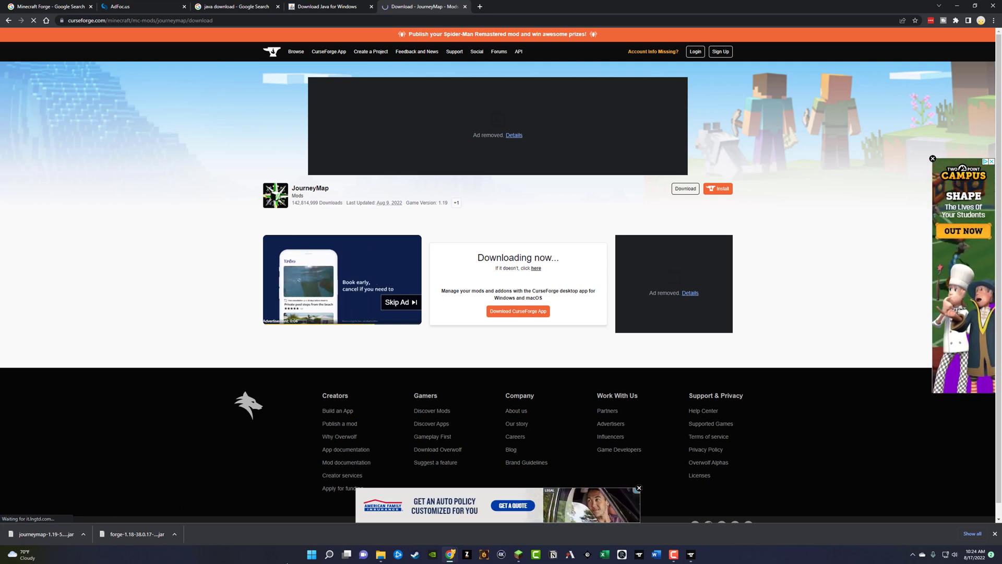
key(super+Down)
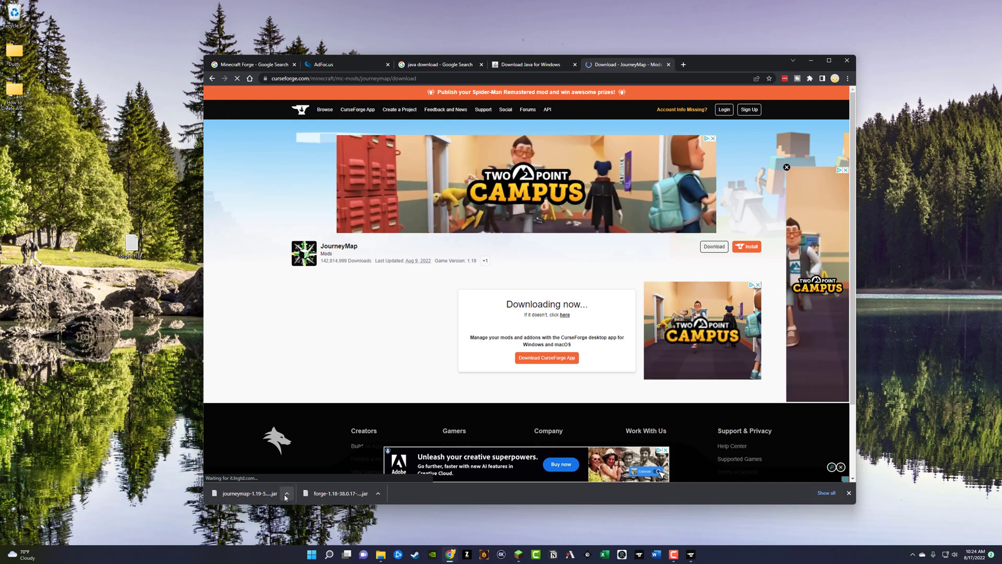
click(287, 493)
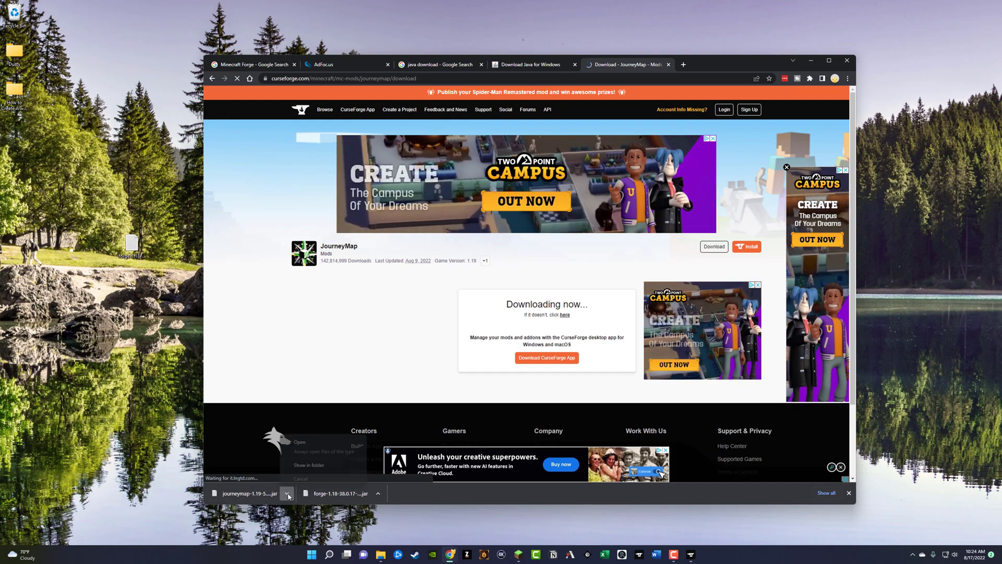
click(307, 467)
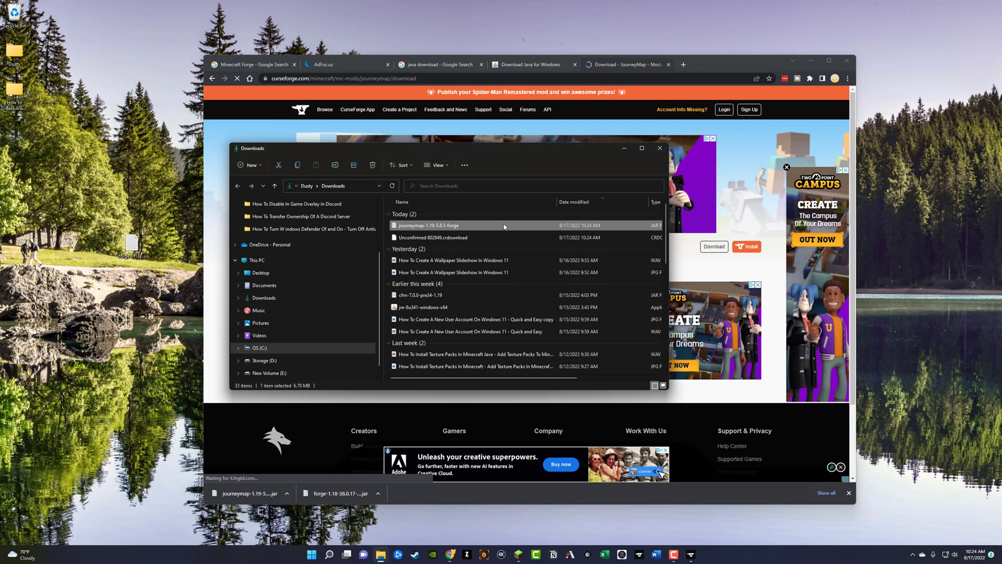
drag(504, 227, 76, 243)
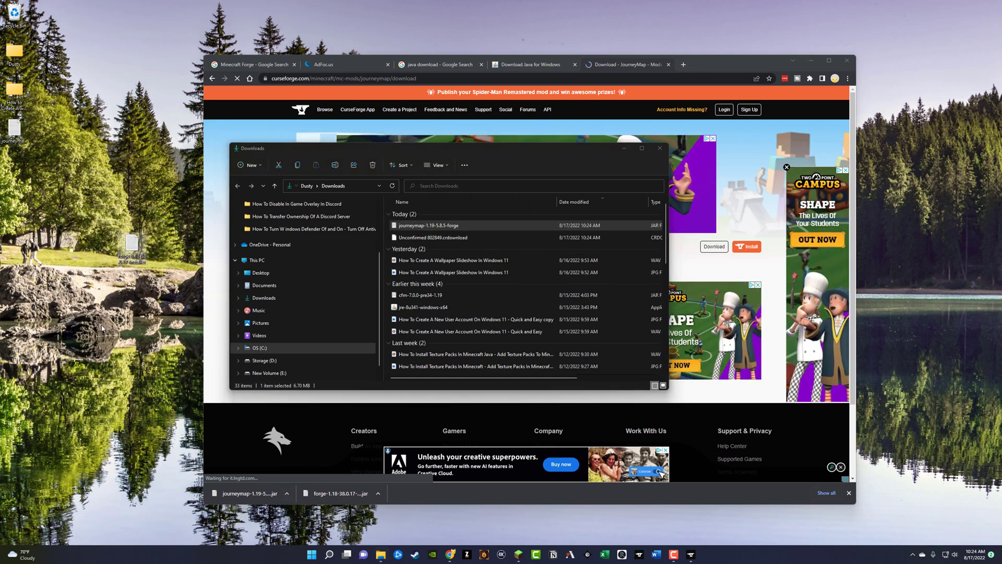
click(624, 148)
key(super+Up)
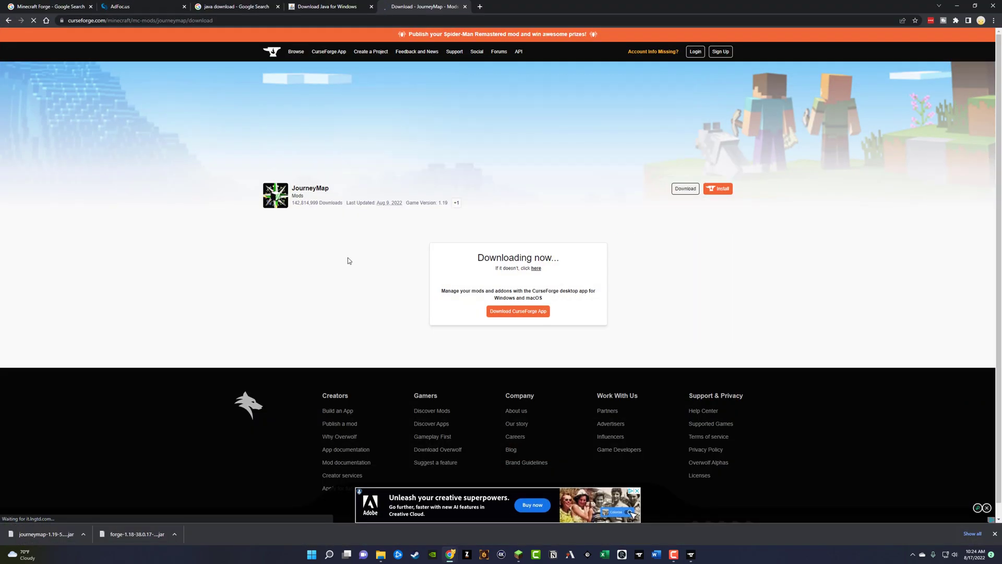
Switch to Minecraft Launcher, select the forge 1.19-forge-41.1.0 installation, and launch the game.
click(516, 555)
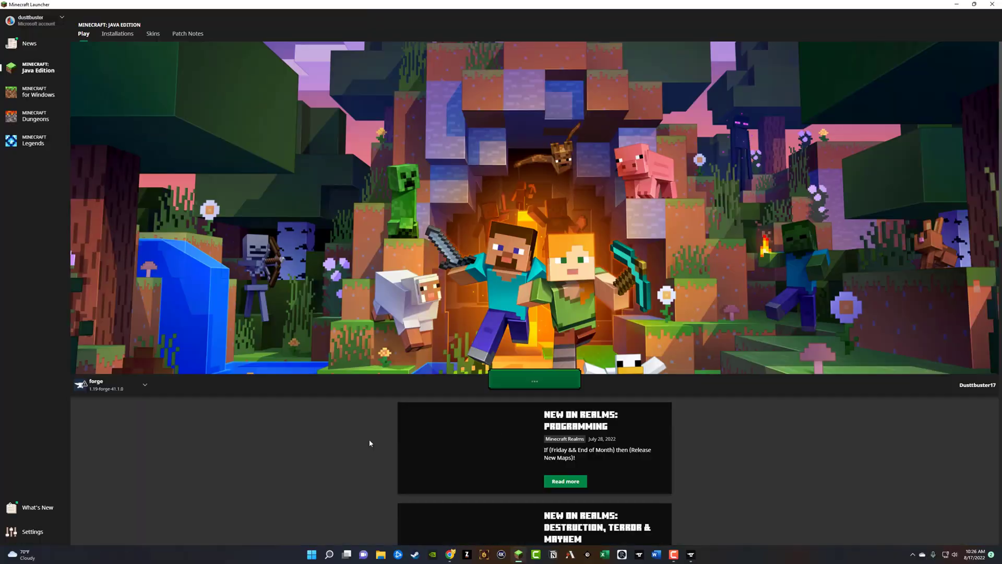
click(144, 386)
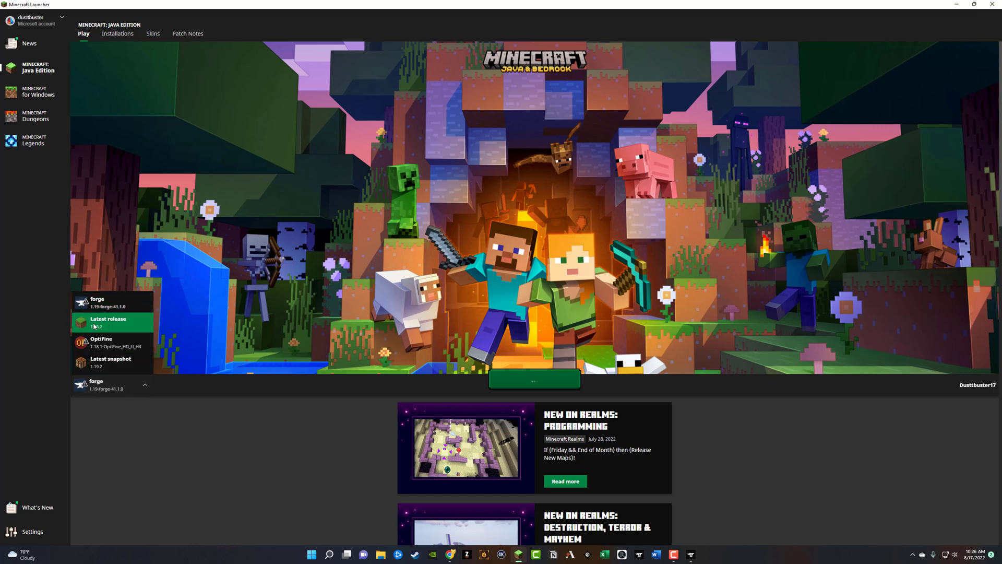
click(110, 301)
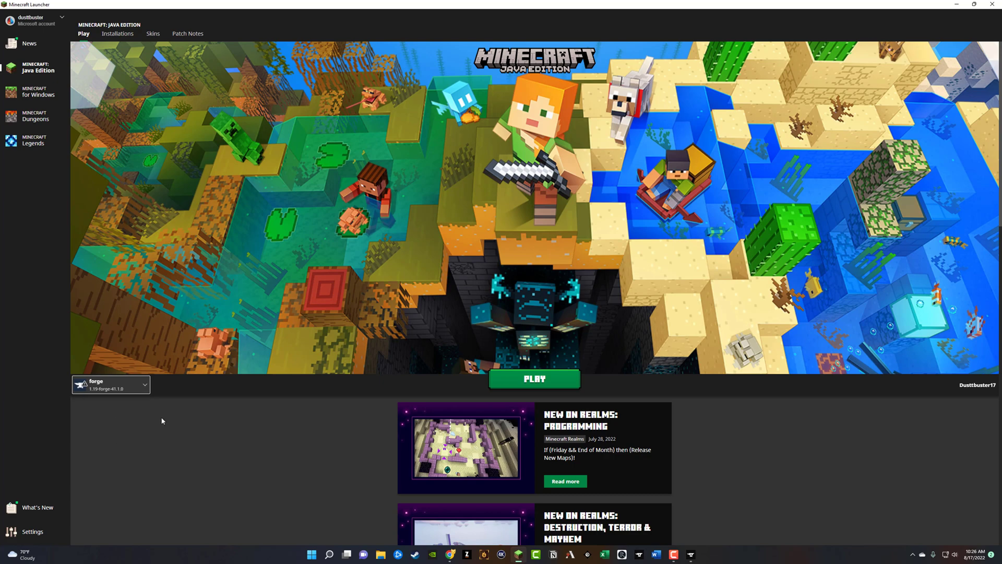
click(540, 380)
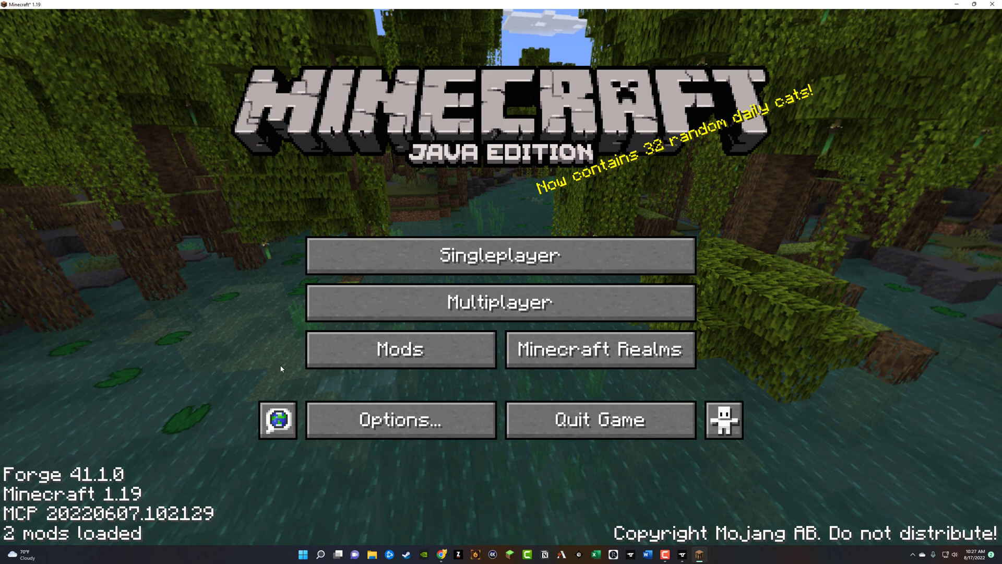
Open the mods folder from the game's mod list and move the JourneyMap file from the desktop into it.
click(398, 352)
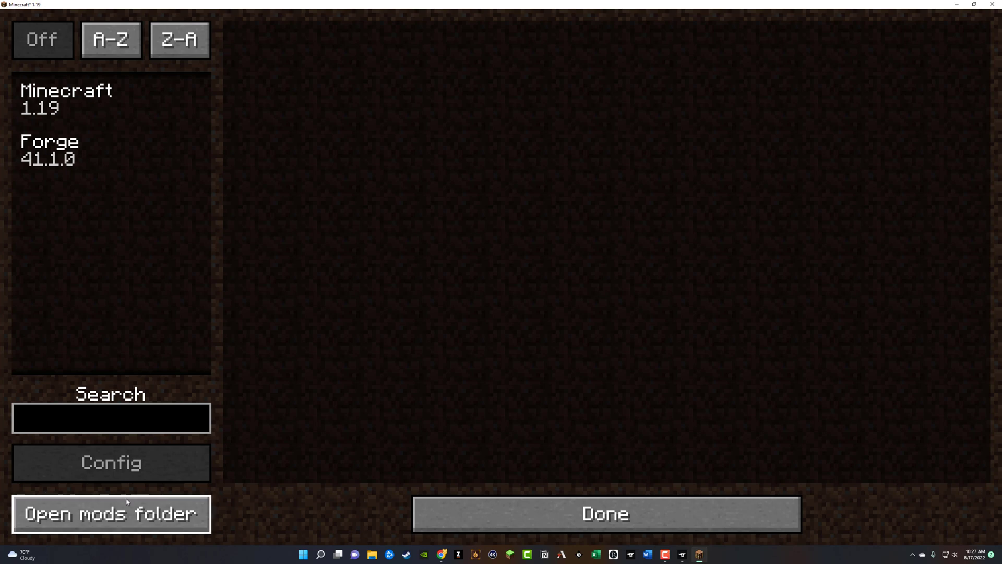
key(XF86AudioMute)
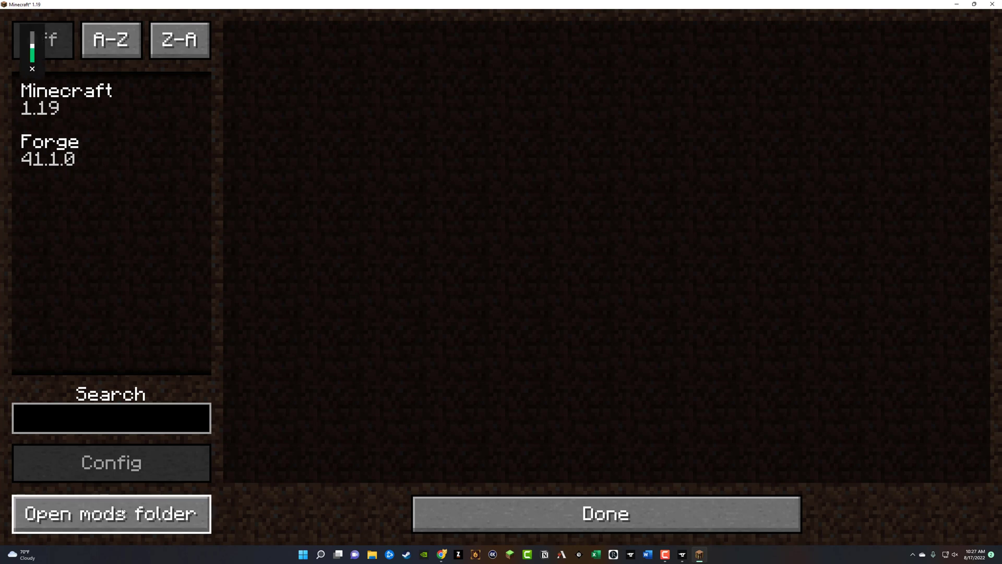
click(121, 518)
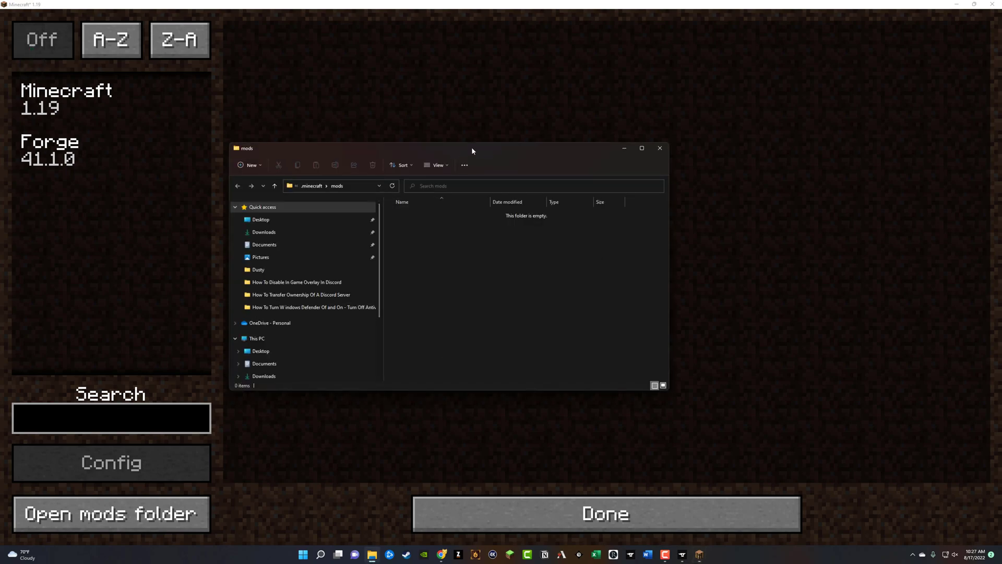
mouse_move(471, 148)
mouse_down()
mouse_move(553, 172)
mouse_move(481, 144)
mouse_up()
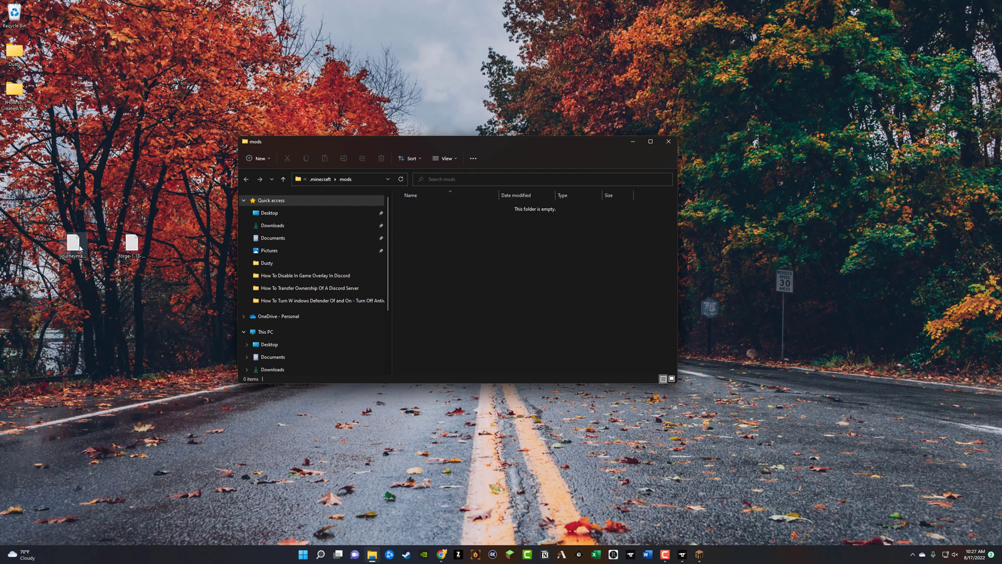
drag(73, 244, 500, 250)
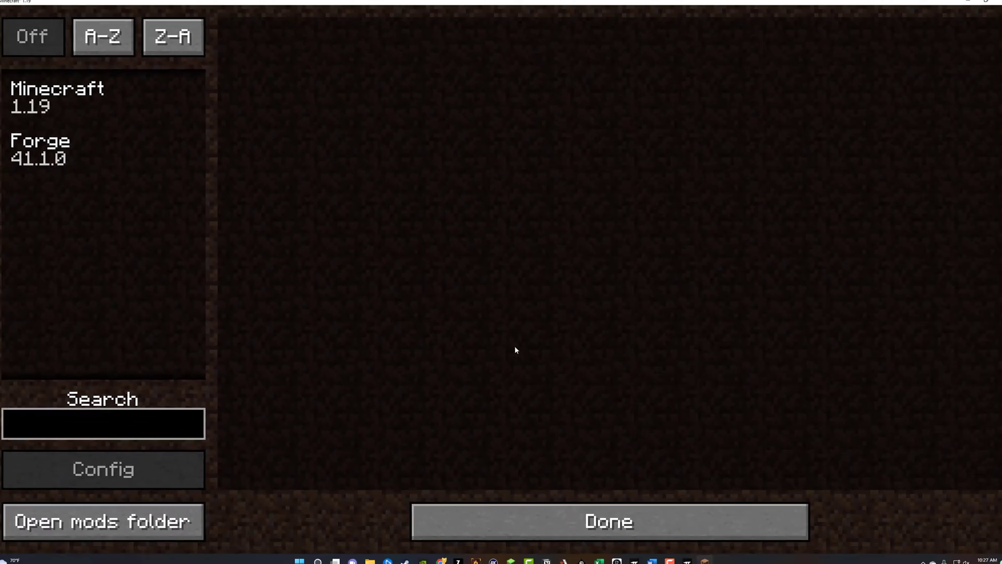
Recheck the game's mod list, return to the title screen, and quit the game.
click(537, 528)
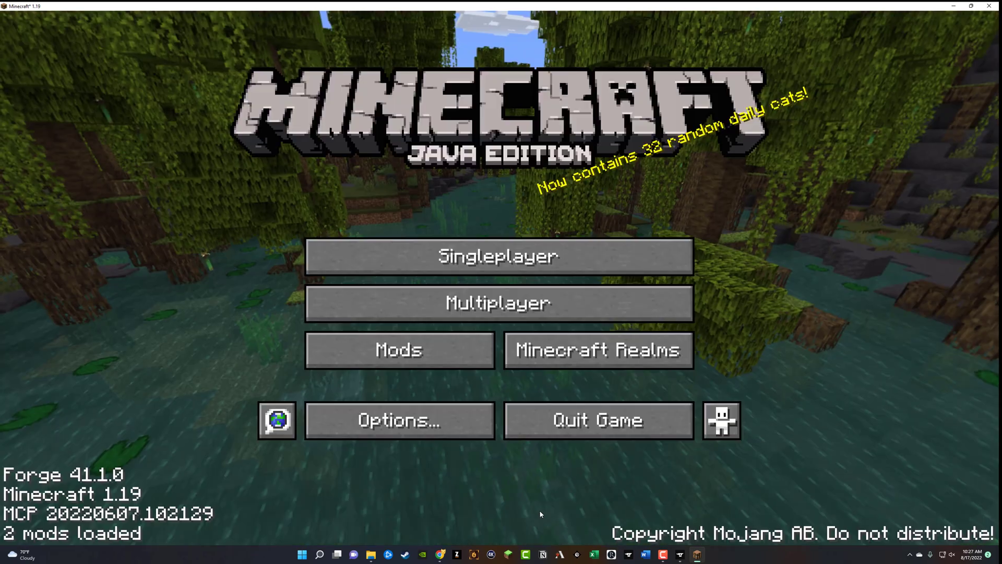
click(418, 355)
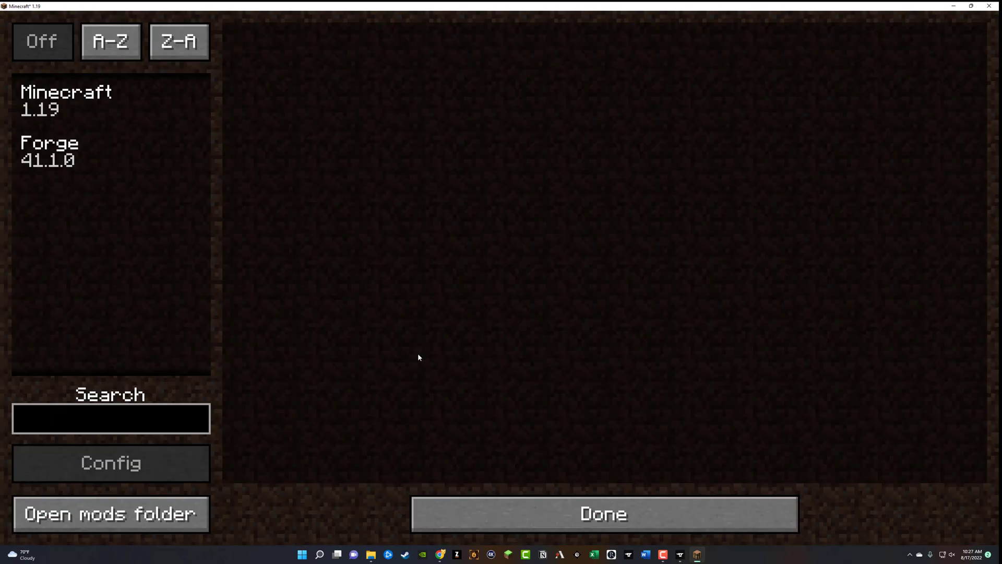
click(543, 509)
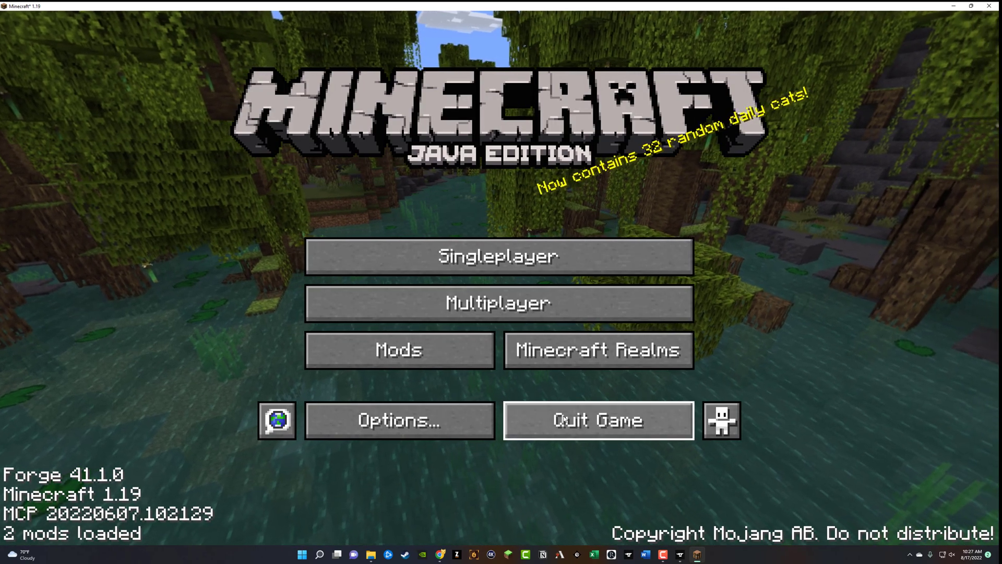
click(565, 419)
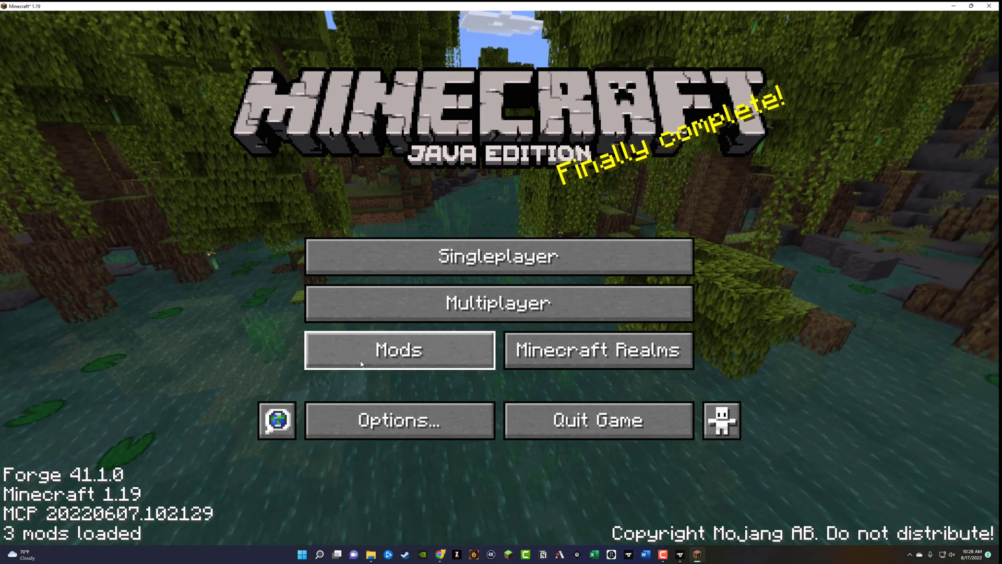
View the Journeymap entry's details in the reloaded game's mod list and return to the title screen.
click(395, 352)
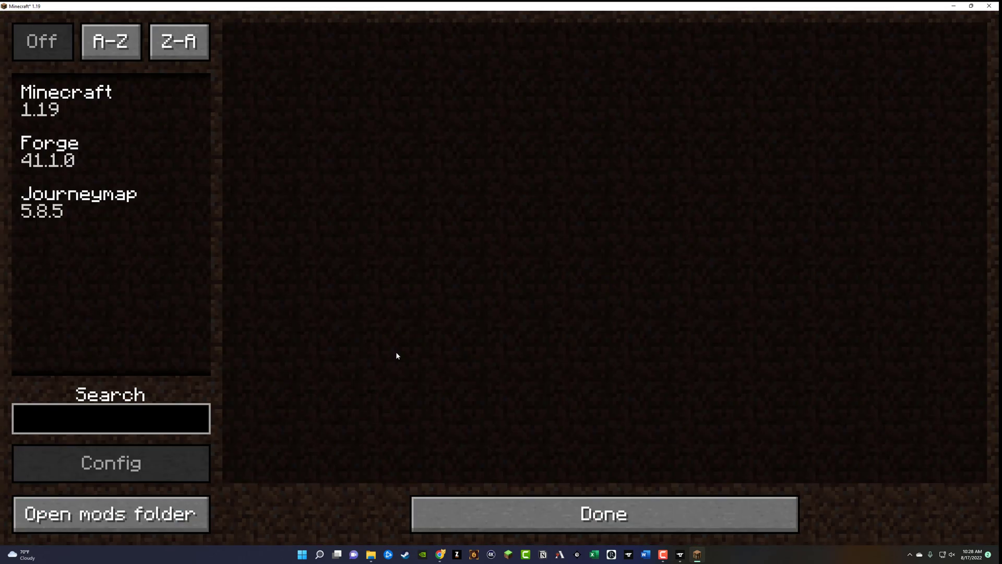
click(69, 206)
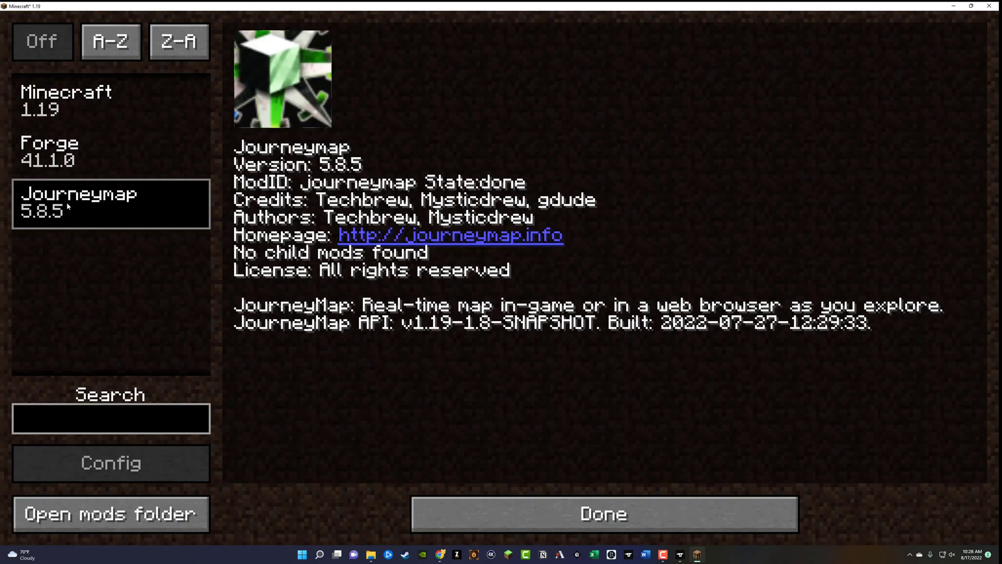
click(66, 205)
click(98, 203)
click(467, 502)
key(Escape)
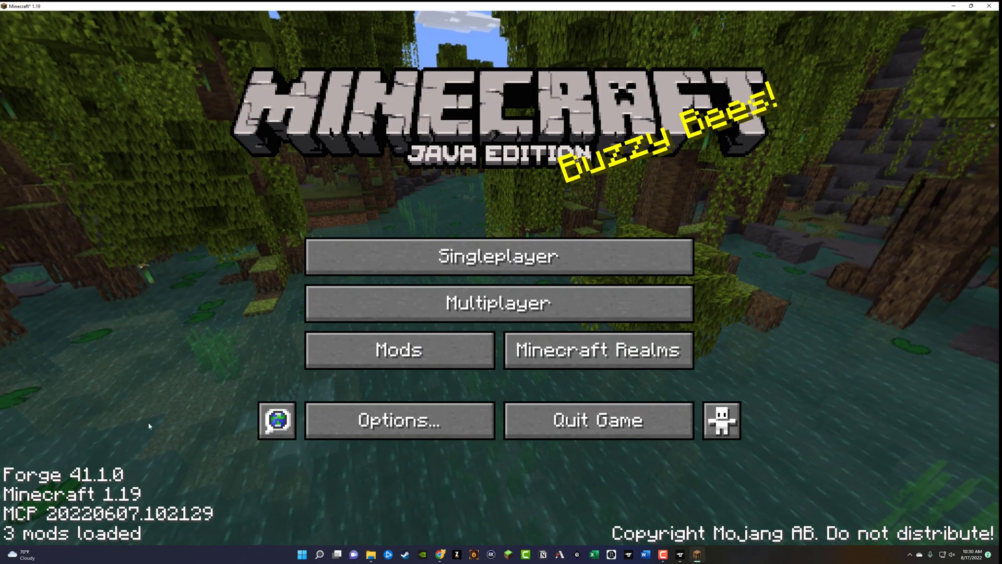